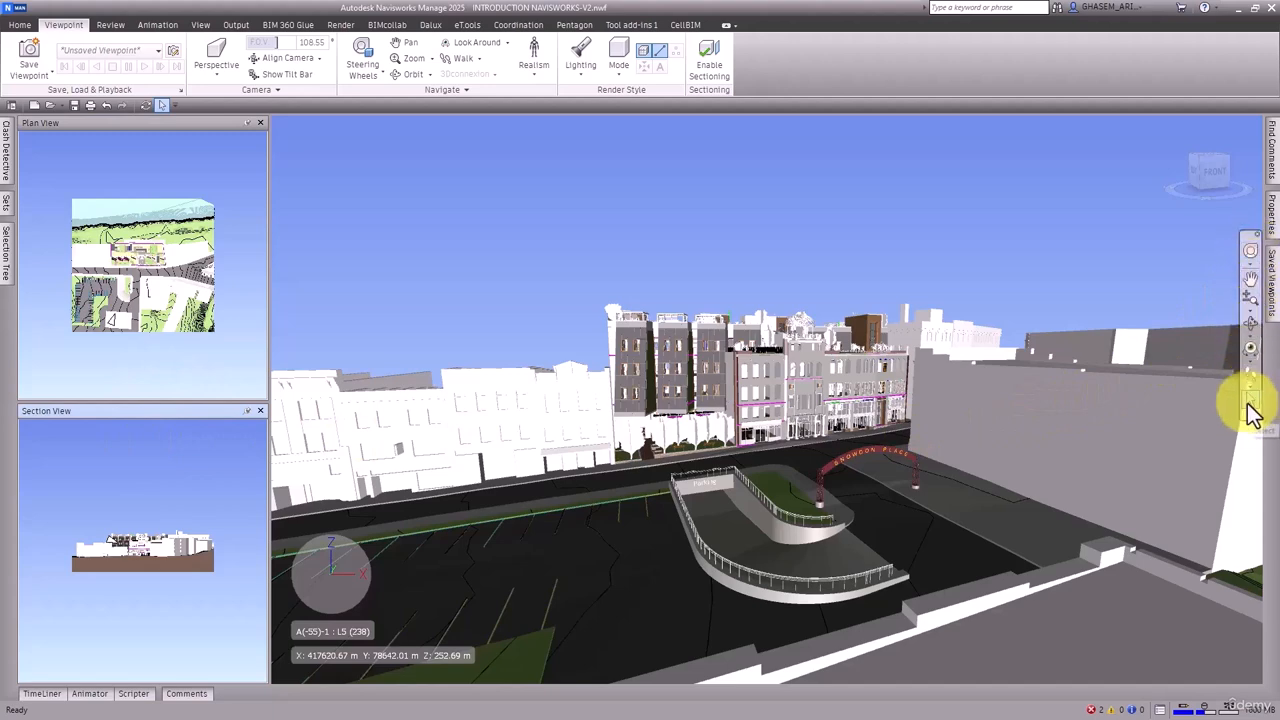
# Hide the navigation bar in the scene view and show it again
pyautogui.click(203, 25)
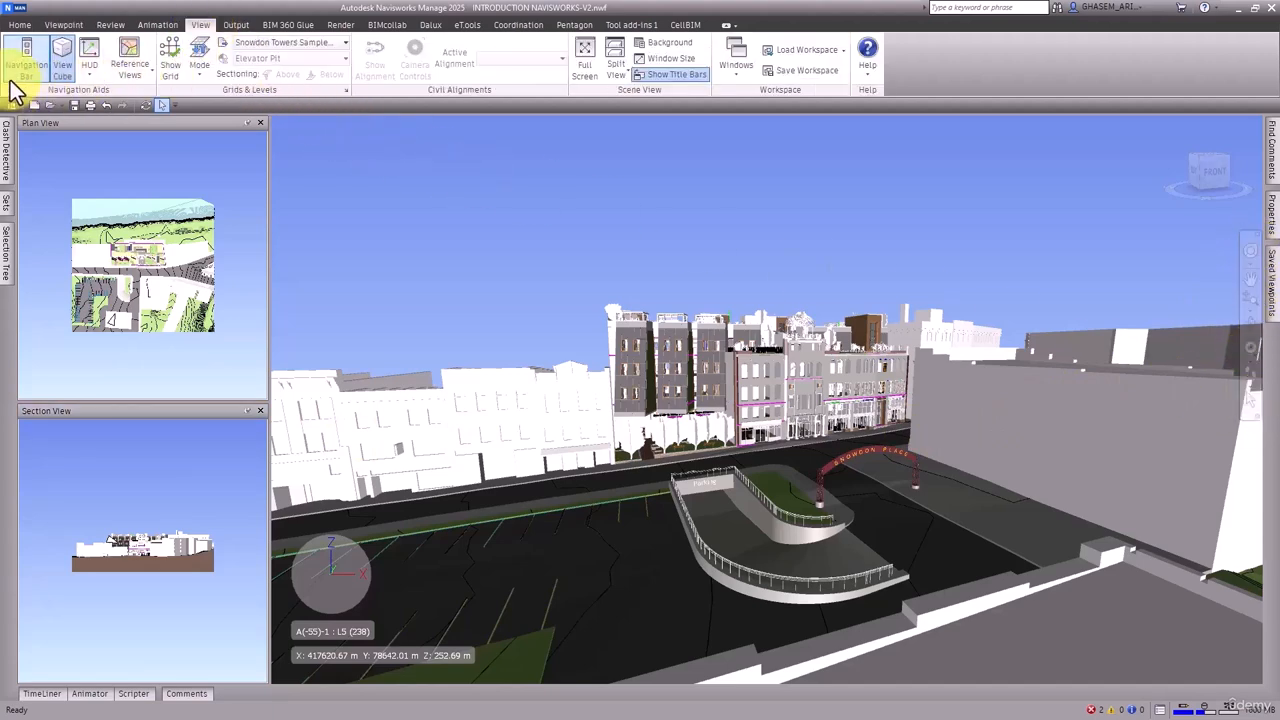
pyautogui.click(22, 84)
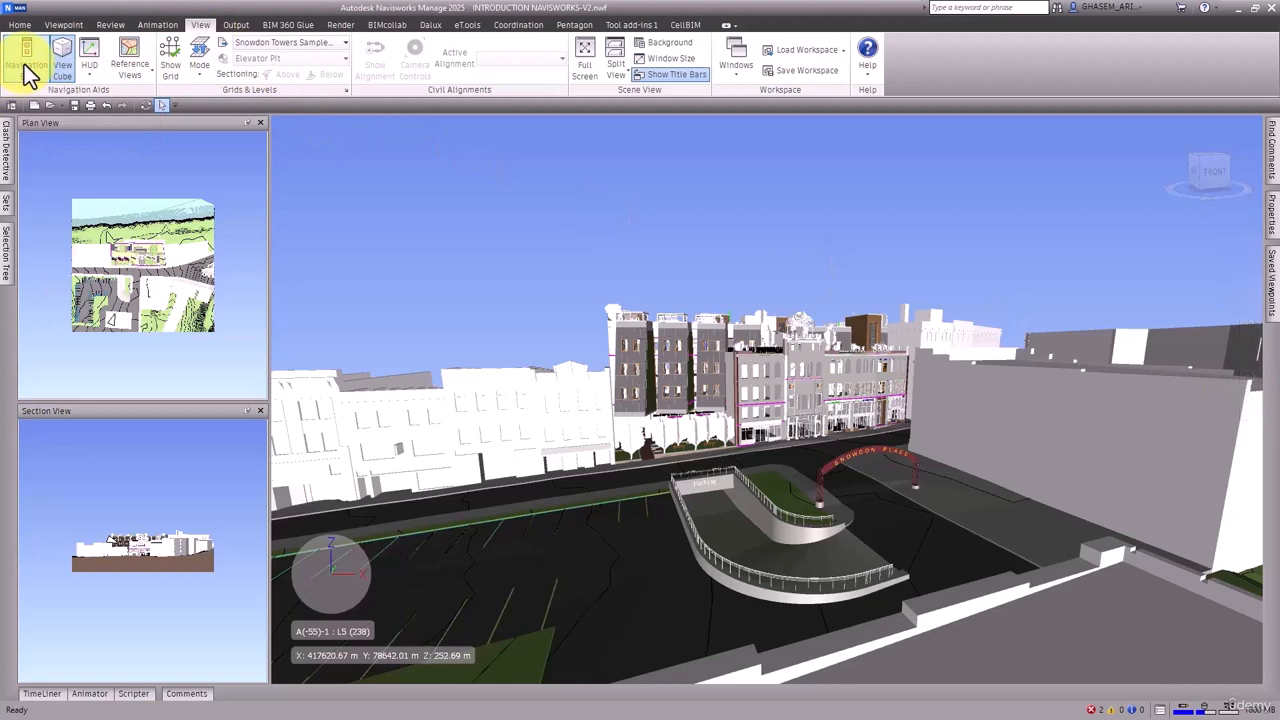
pyautogui.click(26, 80)
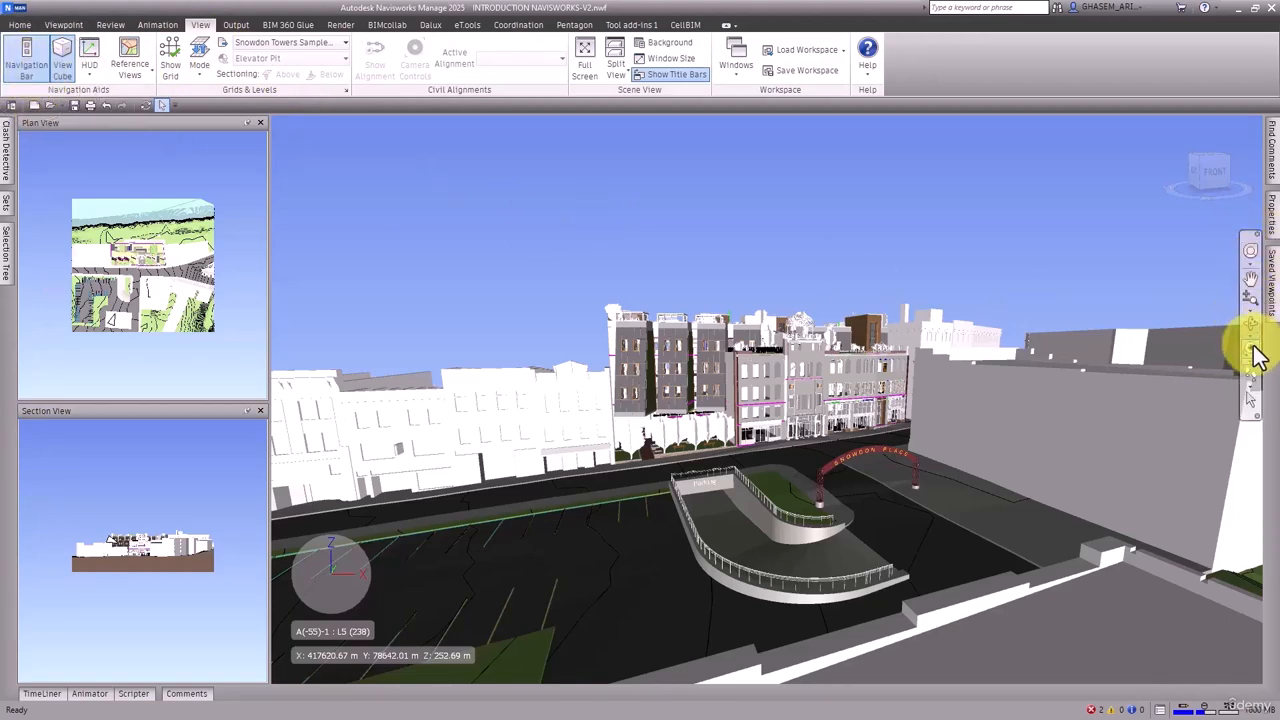
# View the model from the front, left, corners and top with the ViewCube, rotate the top view and orbit back to the front
pyautogui.click(1215, 180)
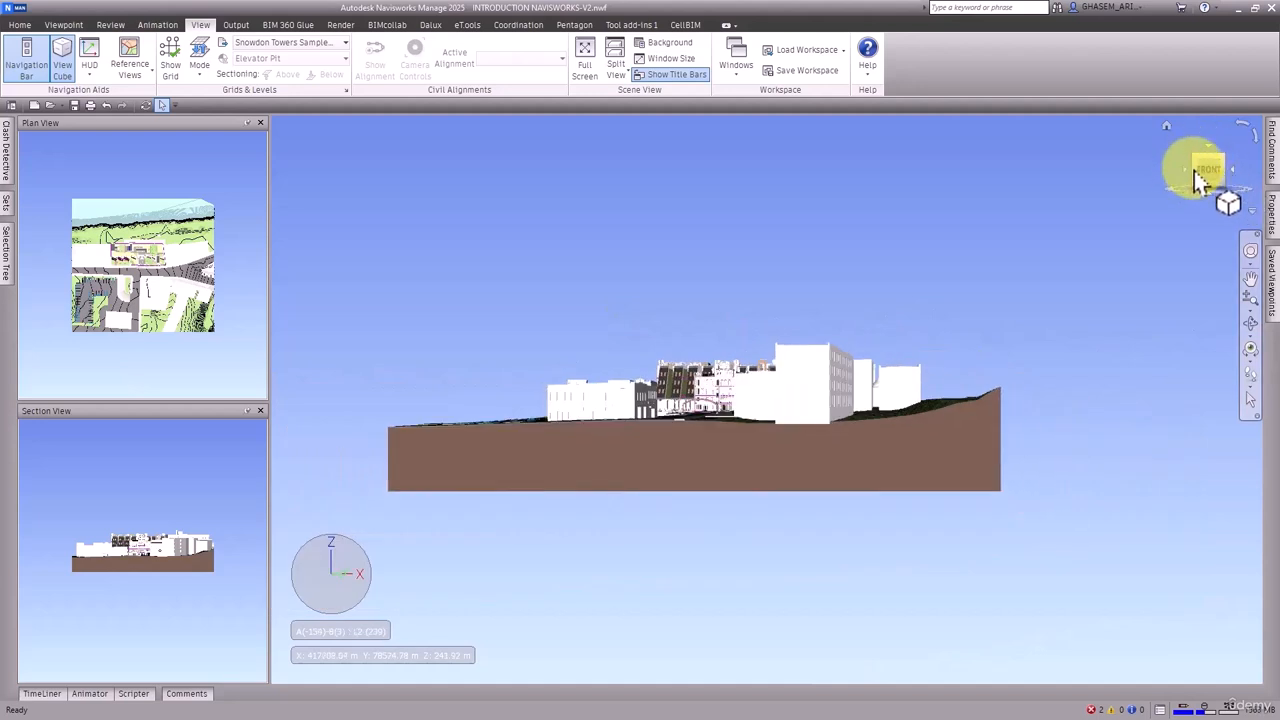
pyautogui.click(1198, 176)
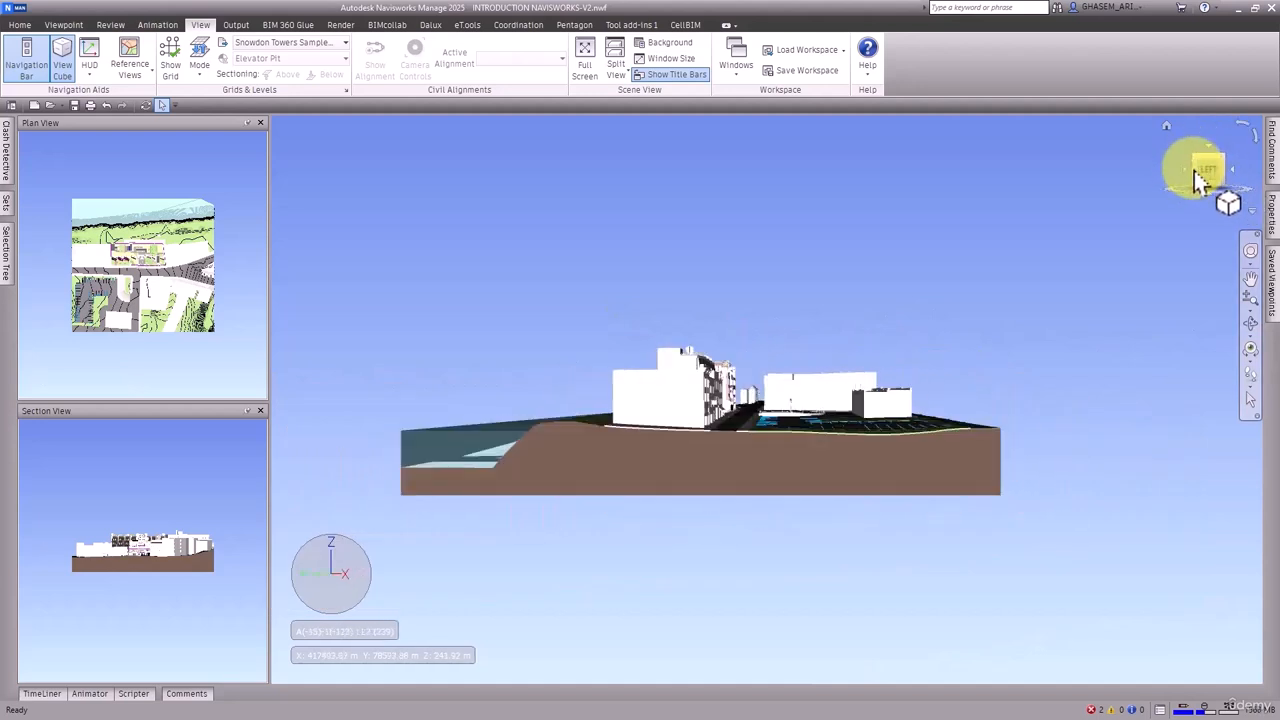
pyautogui.click(1200, 172)
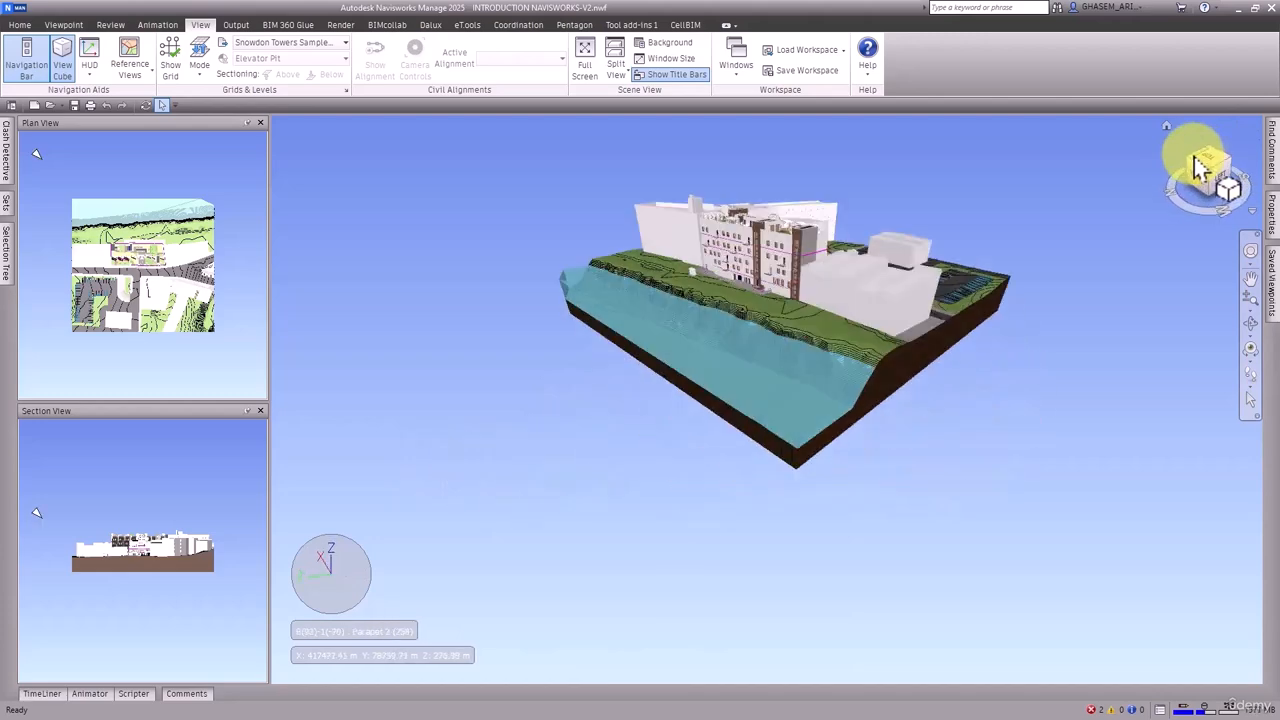
pyautogui.click(1214, 170)
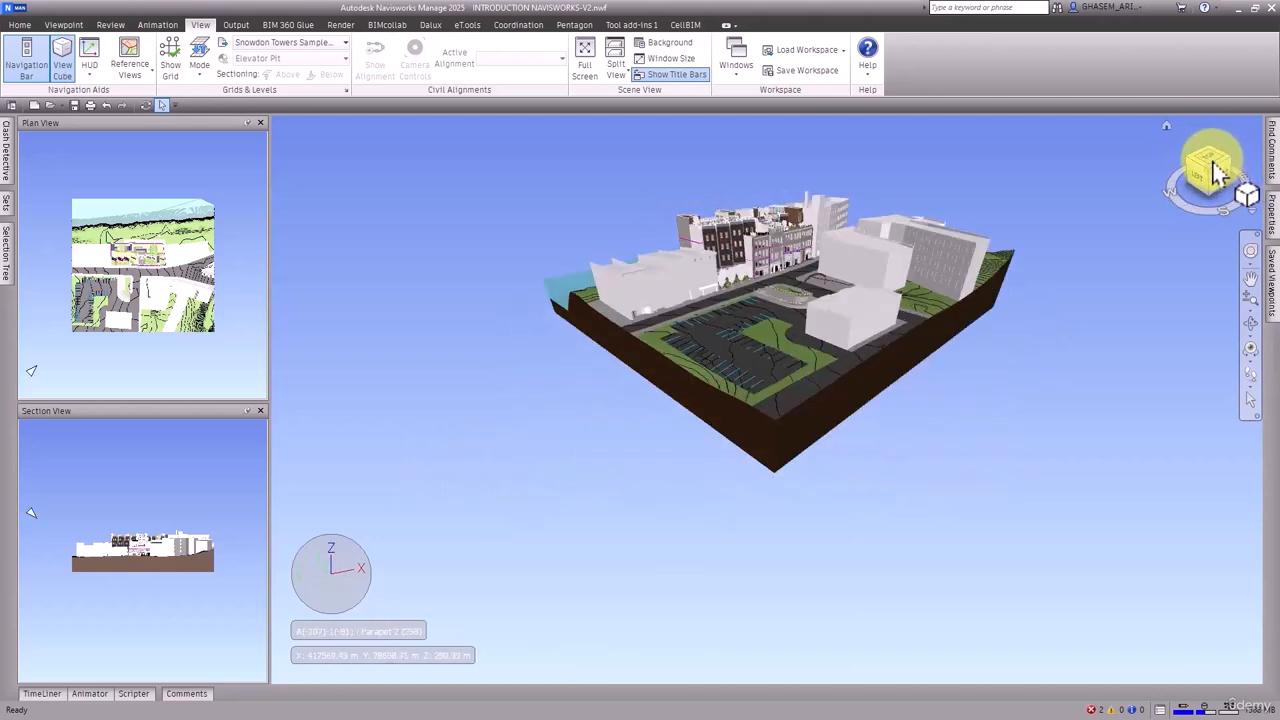
pyautogui.click(1214, 168)
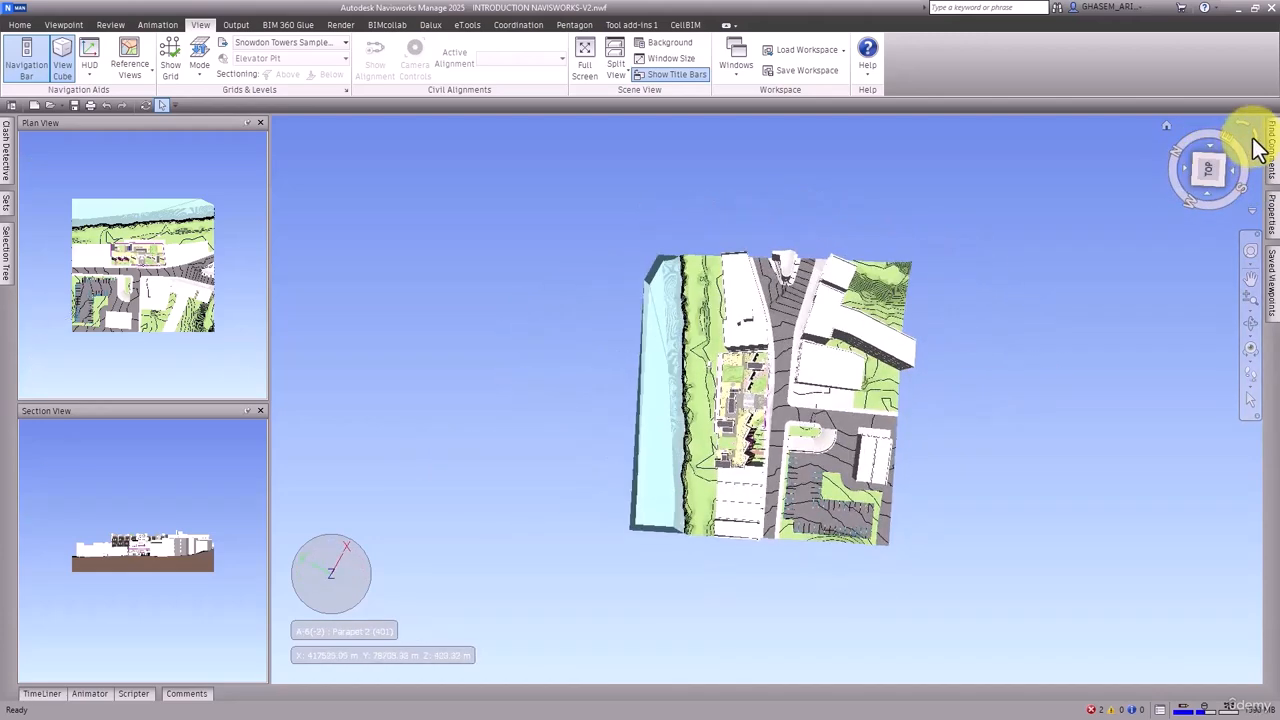
pyautogui.click(1256, 146)
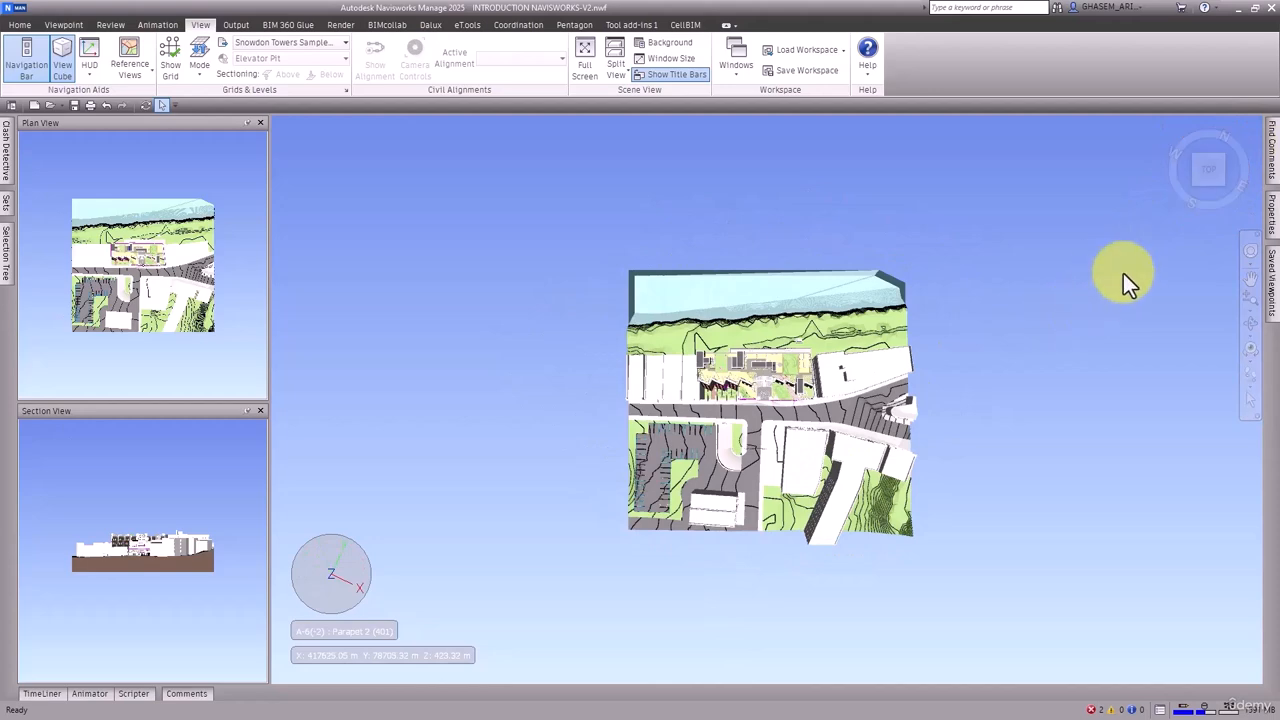
pyautogui.moveTo(1203, 168); pyautogui.dragTo(1243, 600)
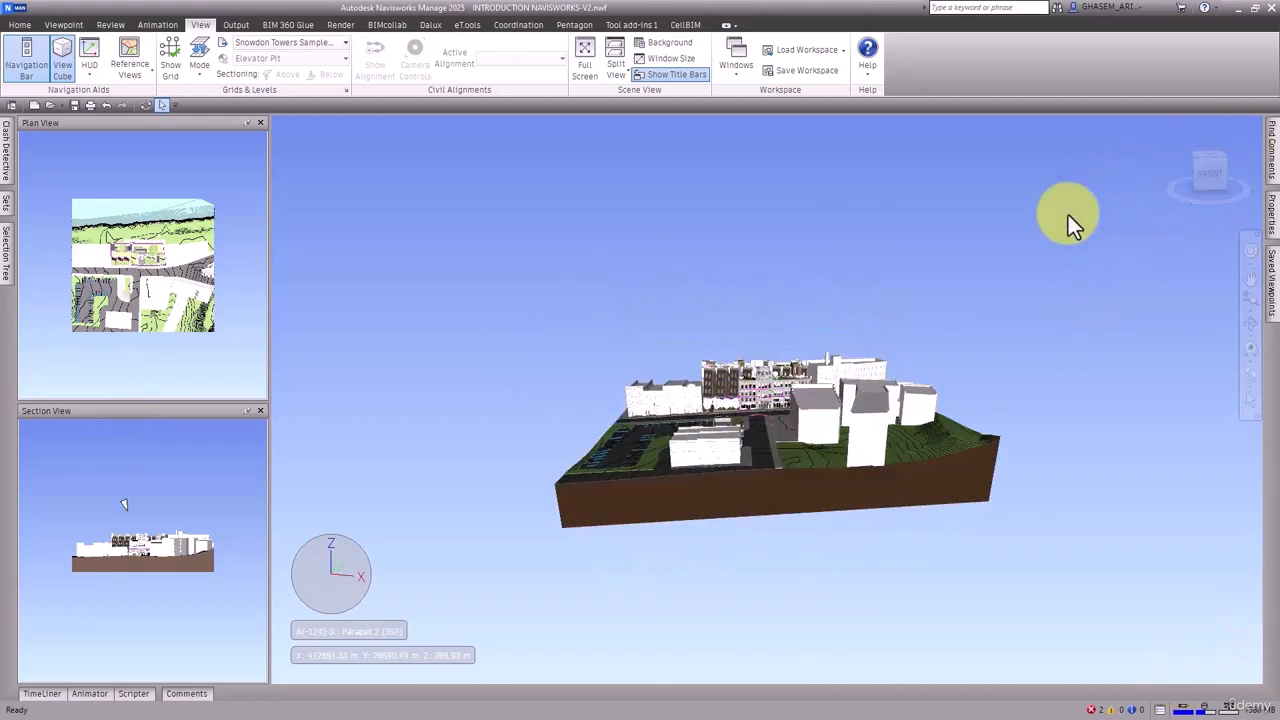
# Orbit the site and zoom in on the row of buildings across the road from the parking ramp
pyautogui.keyDown('shift'); pyautogui.moveTo(858, 347); pyautogui.dragTo(938, 348, button='middle'); pyautogui.keyUp('shift')
pyautogui.scroll(3, 732, 415)
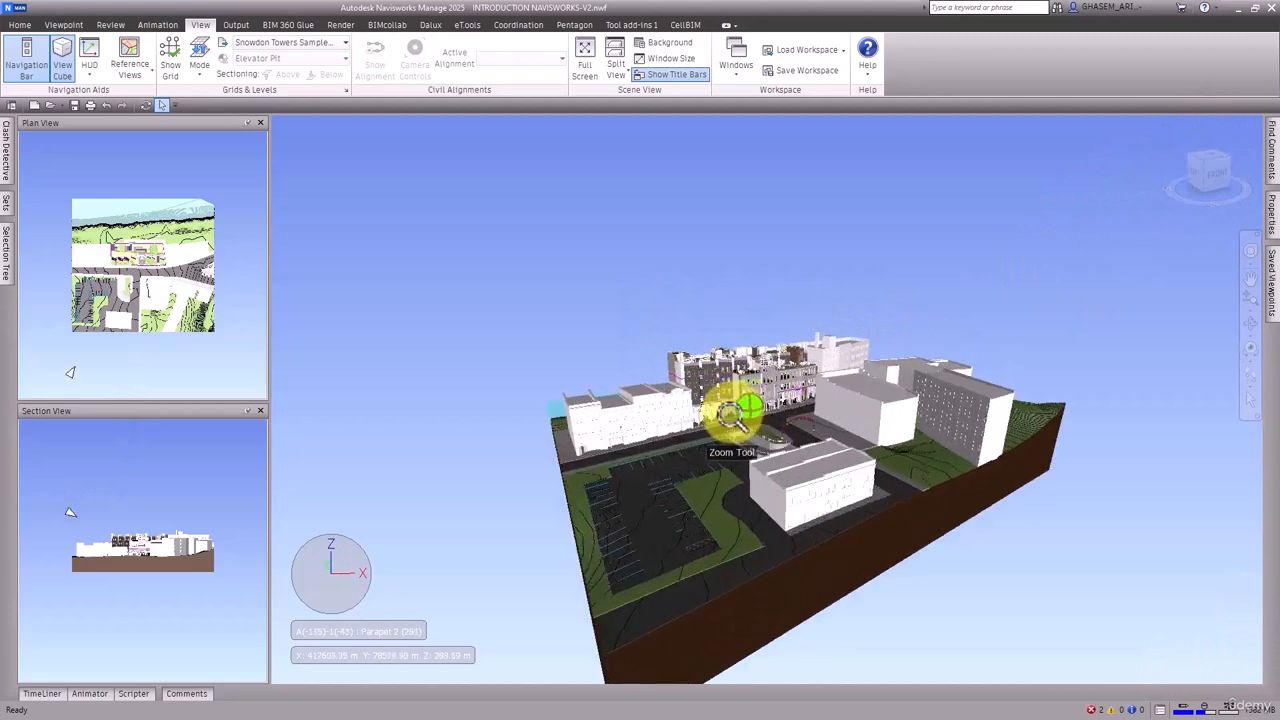
pyautogui.scroll(8, 769, 413)
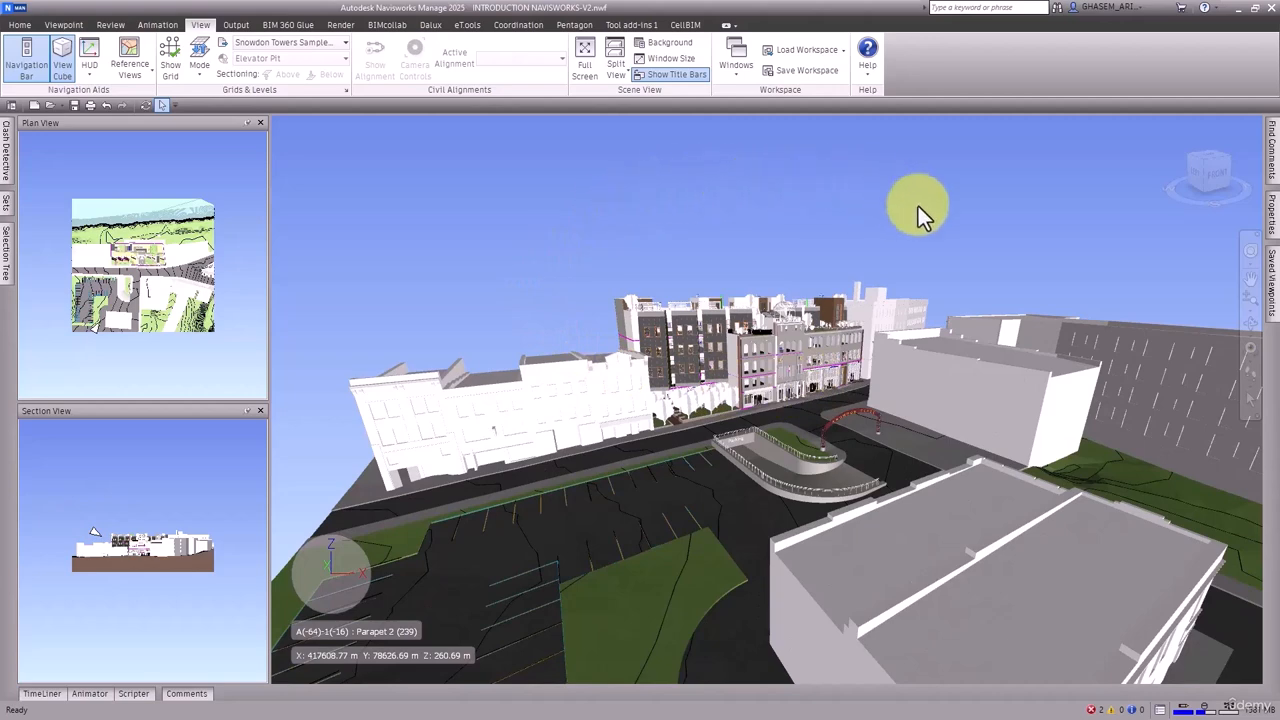
pyautogui.moveTo(972, 339); pyautogui.dragTo(968, 310, button='middle')
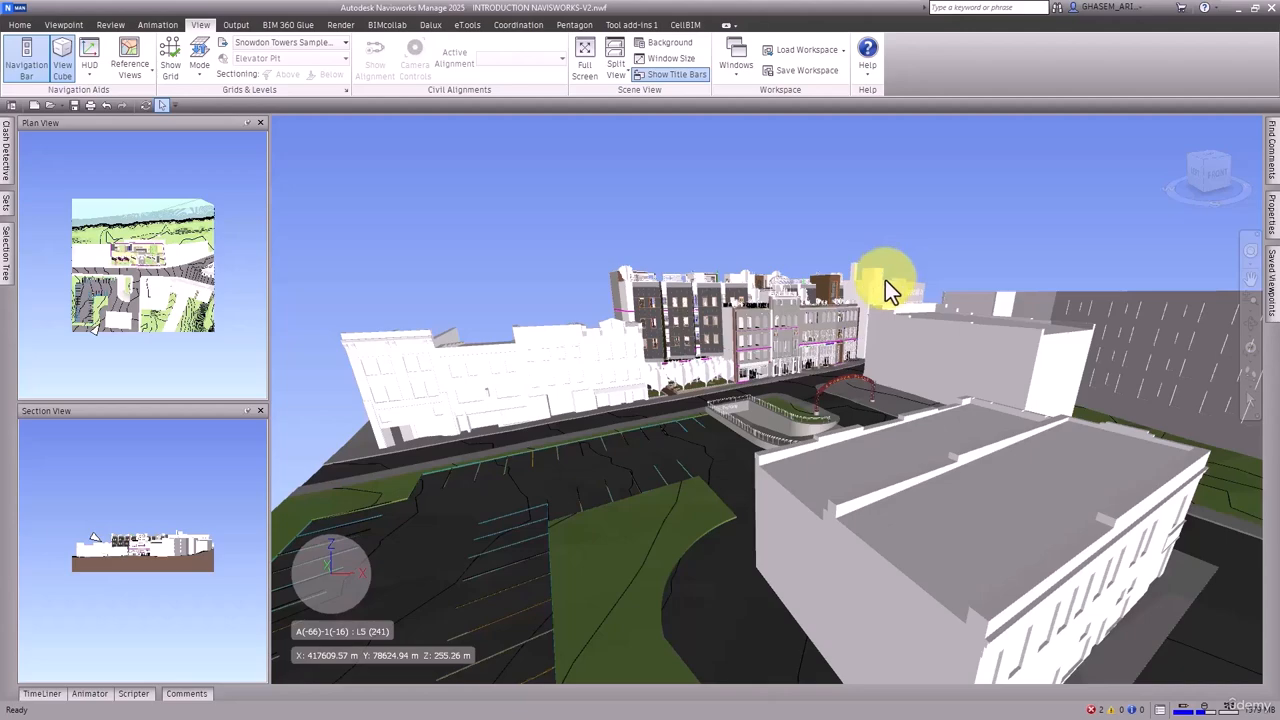
pyautogui.keyDown('shift'); pyautogui.moveTo(946, 337); pyautogui.dragTo(920, 329, button='middle'); pyautogui.keyUp('shift')
pyautogui.scroll(8, 782, 389)
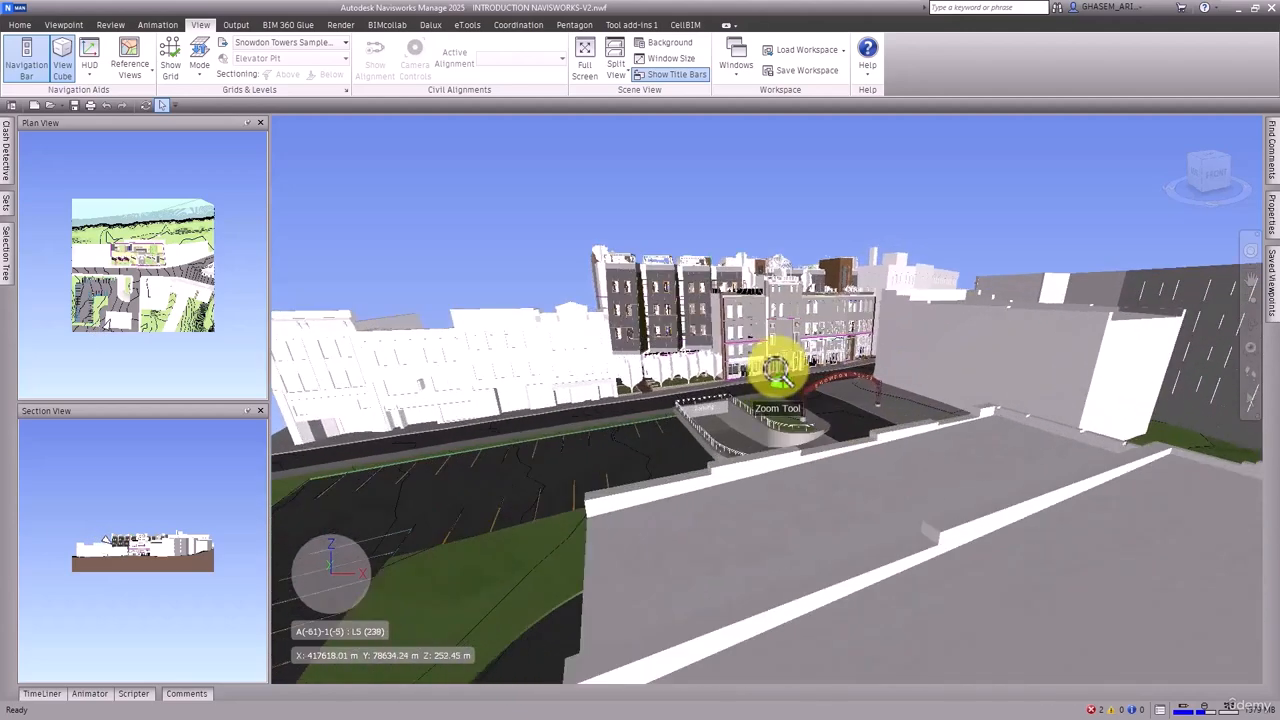
pyautogui.scroll(2, 803, 378)
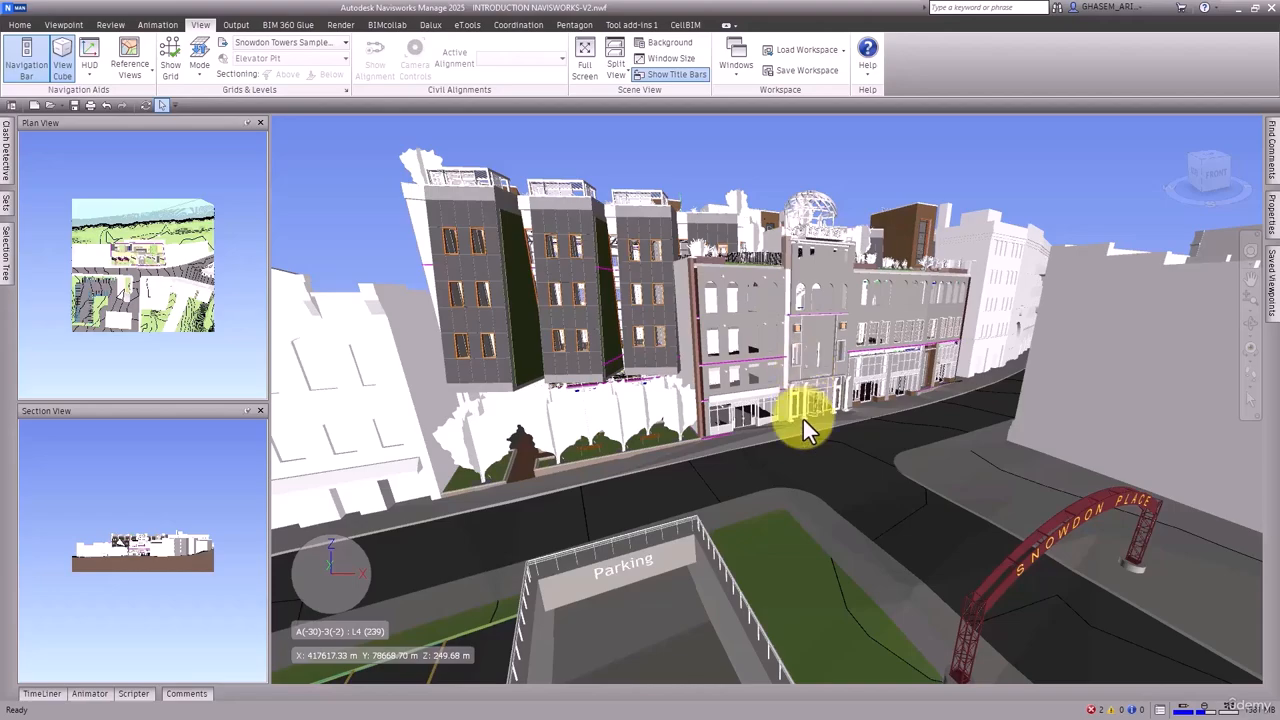
# Examine the street-level facade of the dark panelled building, with its trees, benches and neighbouring storefronts, from several angles
pyautogui.moveTo(803, 419)
pyautogui.mouseDown(button='middle')
pyautogui.moveTo(857, 394)
pyautogui.moveTo(822, 417)
pyautogui.mouseUp(button='middle')
pyautogui.scroll(3, 630, 430)
pyautogui.scroll(3, 630, 430)
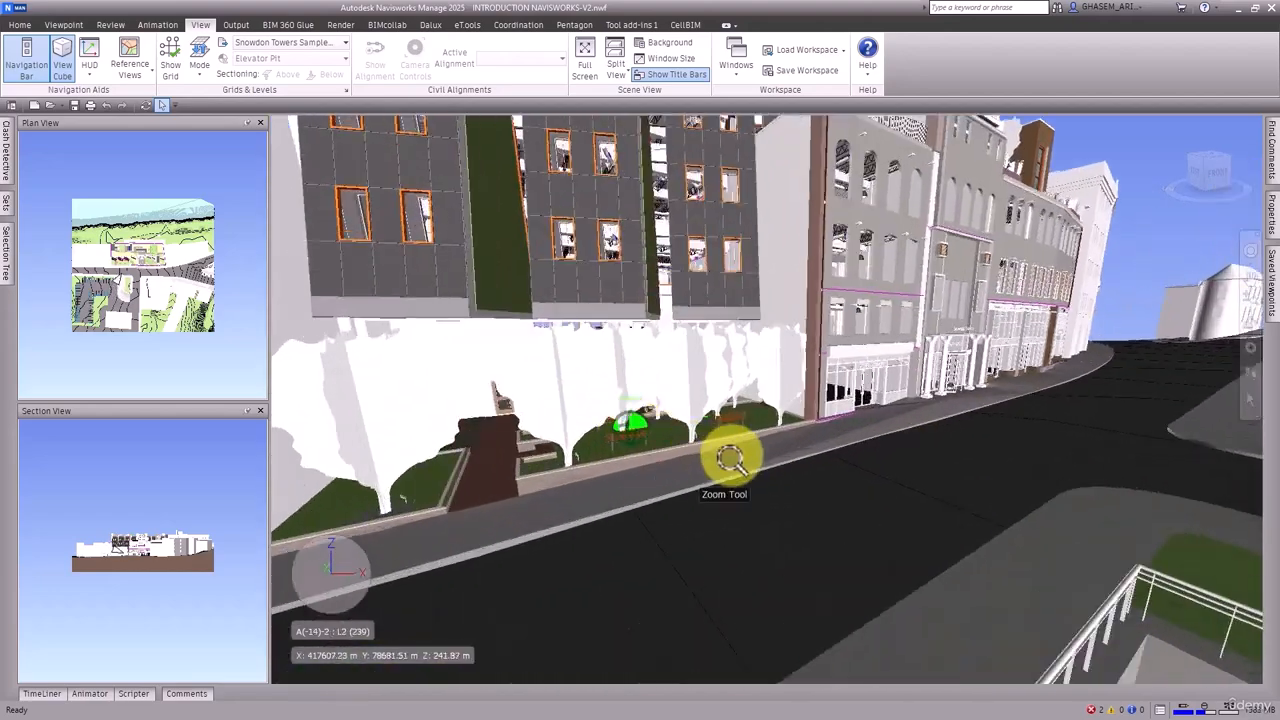
pyautogui.moveTo(731, 460); pyautogui.dragTo(667, 444, button='middle')
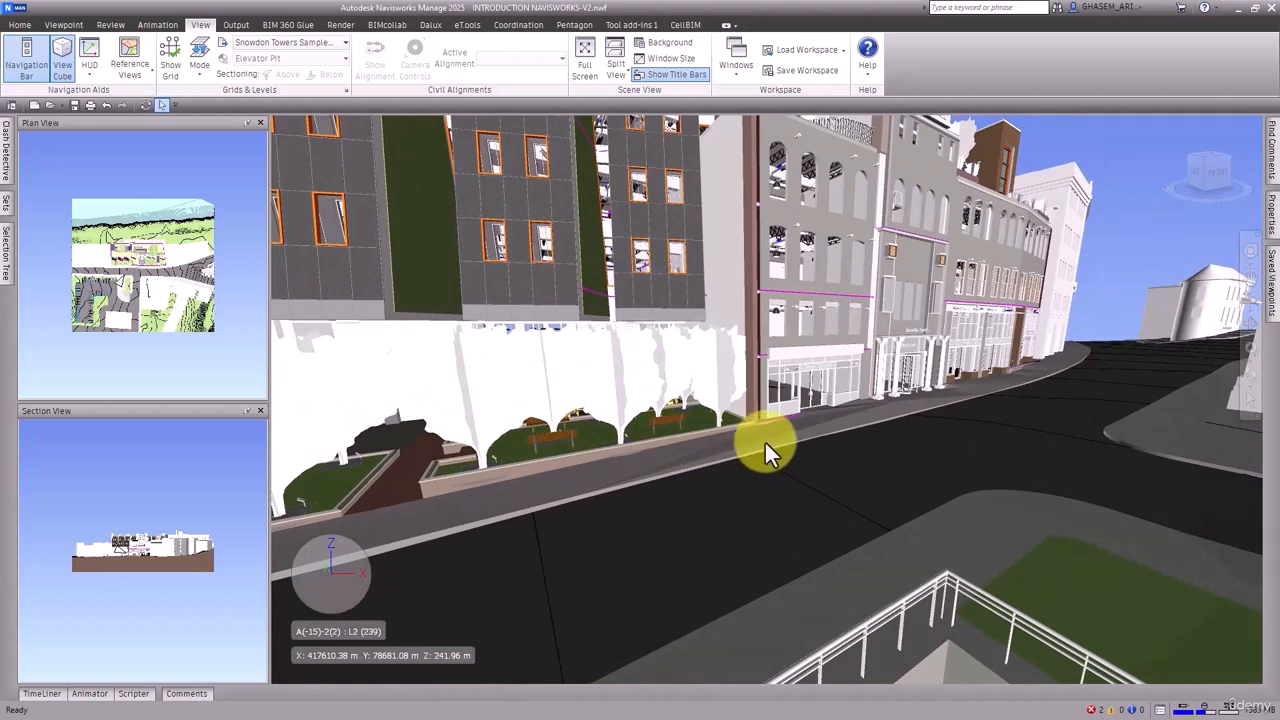
pyautogui.moveTo(830, 513)
pyautogui.keyDown('shift'); pyautogui.mouseDown(button='middle')
pyautogui.moveTo(791, 486)
pyautogui.moveTo(806, 508)
pyautogui.mouseUp(button='middle'); pyautogui.keyUp('shift')
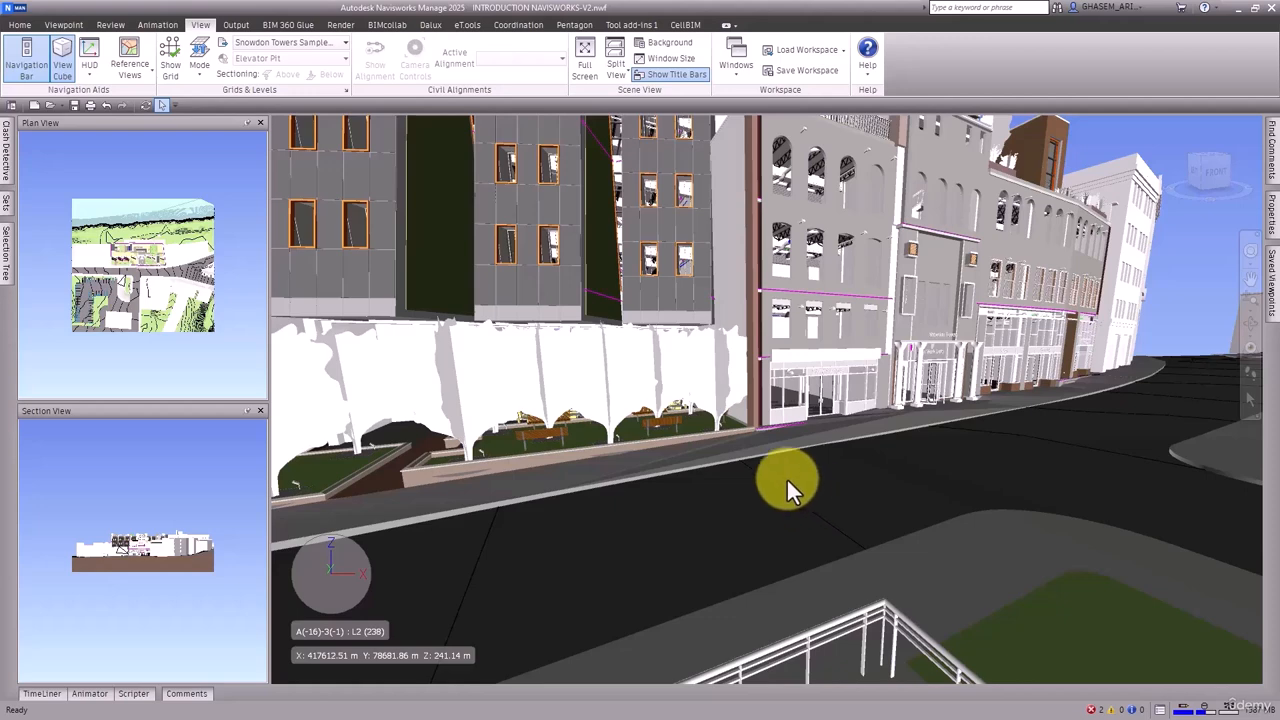
pyautogui.moveTo(789, 486); pyautogui.dragTo(787, 410, button='middle')
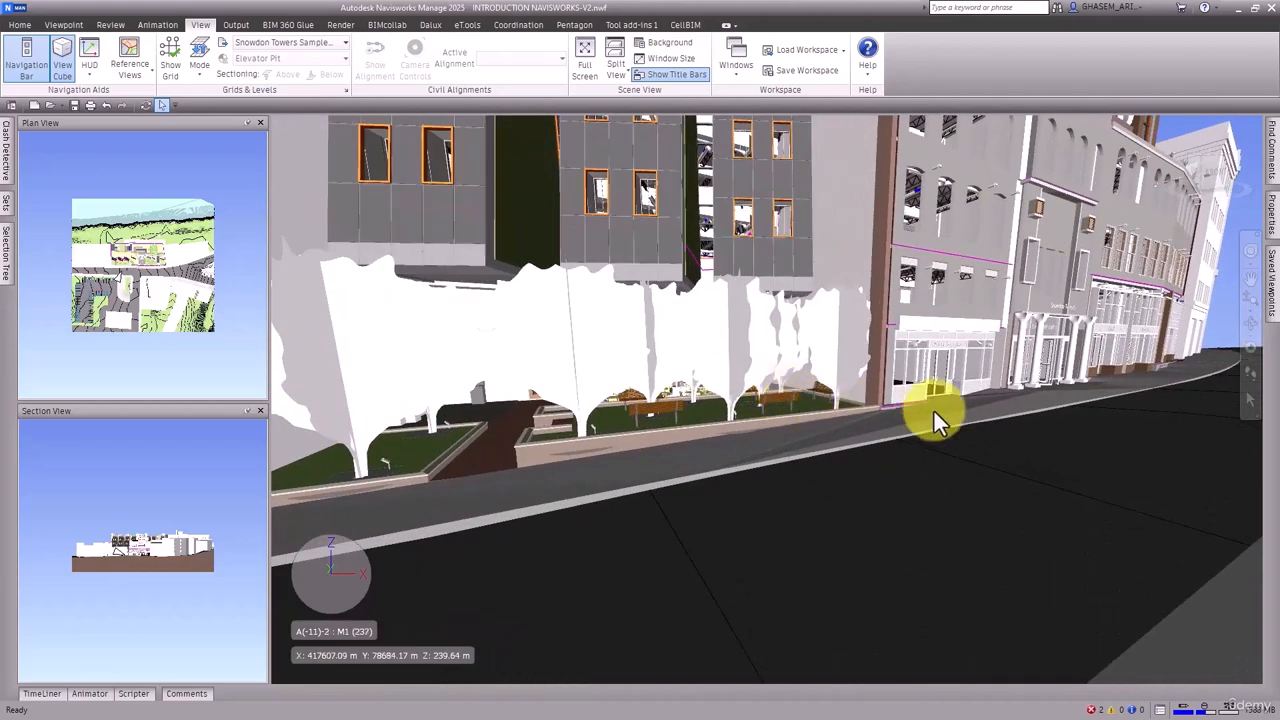
pyautogui.keyDown('shift'); pyautogui.moveTo(934, 411); pyautogui.dragTo(805, 420, button='middle'); pyautogui.keyUp('shift')
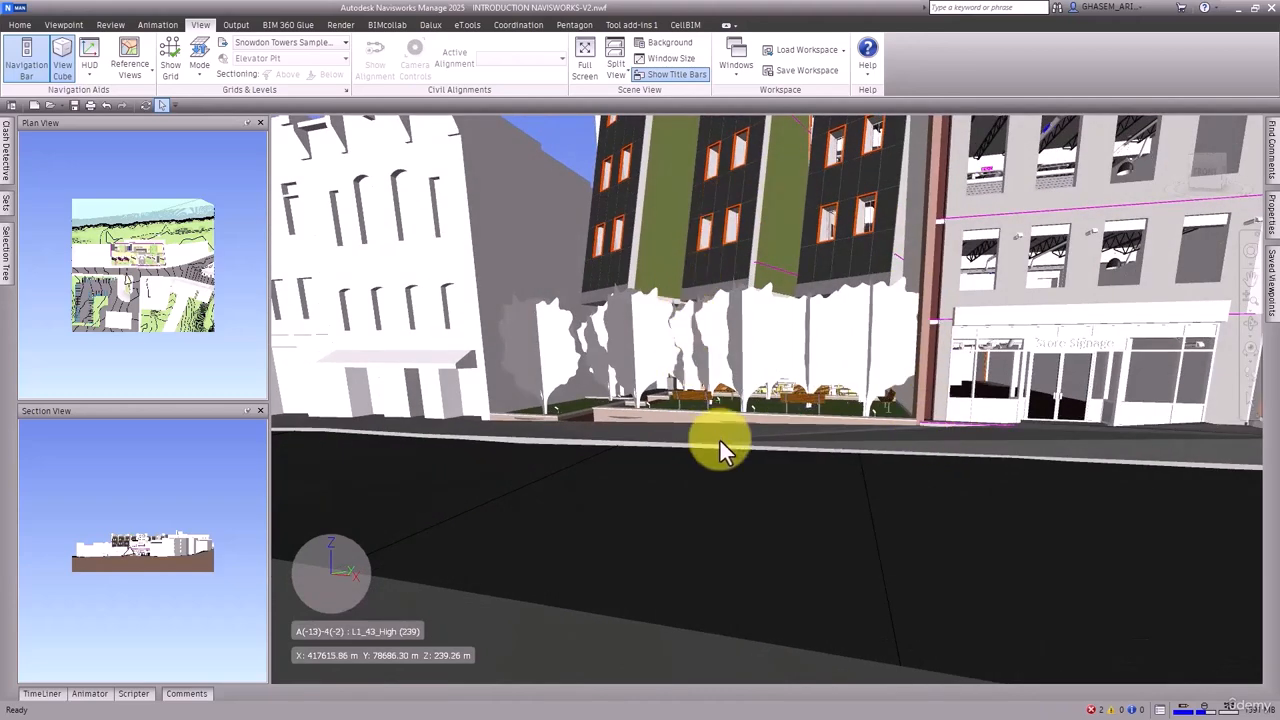
pyautogui.keyDown('shift'); pyautogui.moveTo(720, 441); pyautogui.dragTo(782, 446, button='middle'); pyautogui.keyUp('shift')
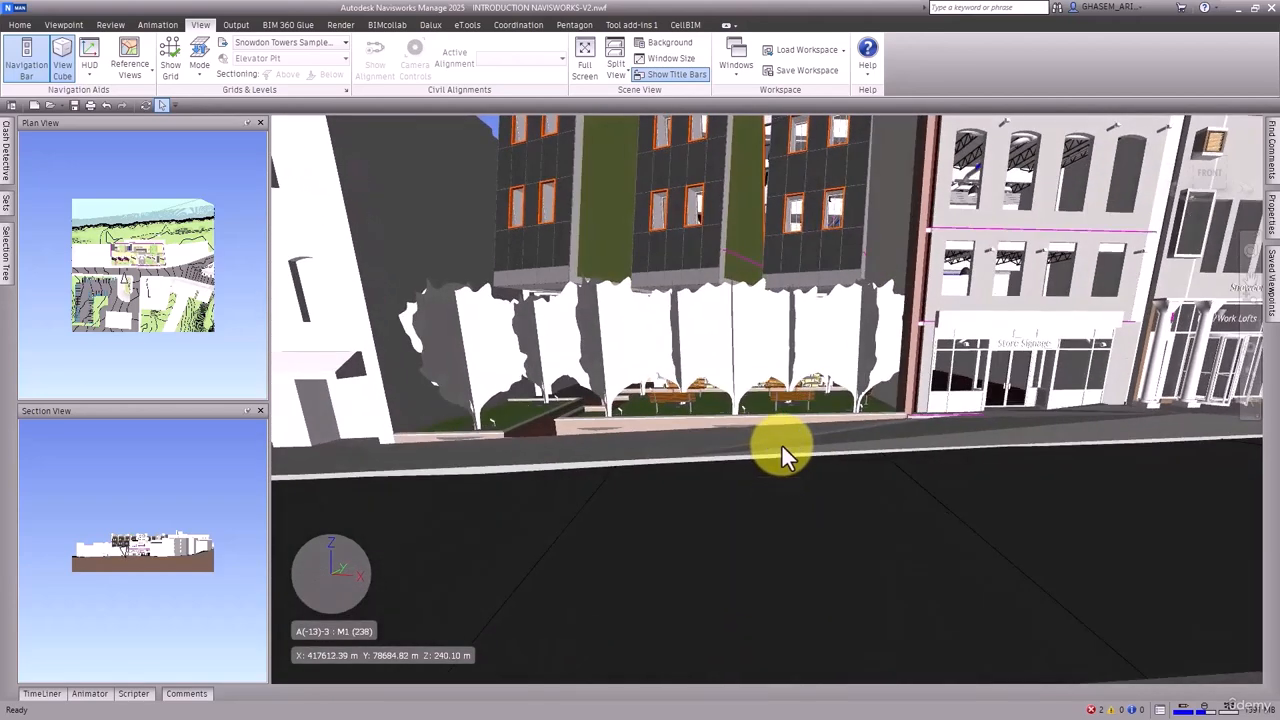
pyautogui.scroll(-1, 782, 446)
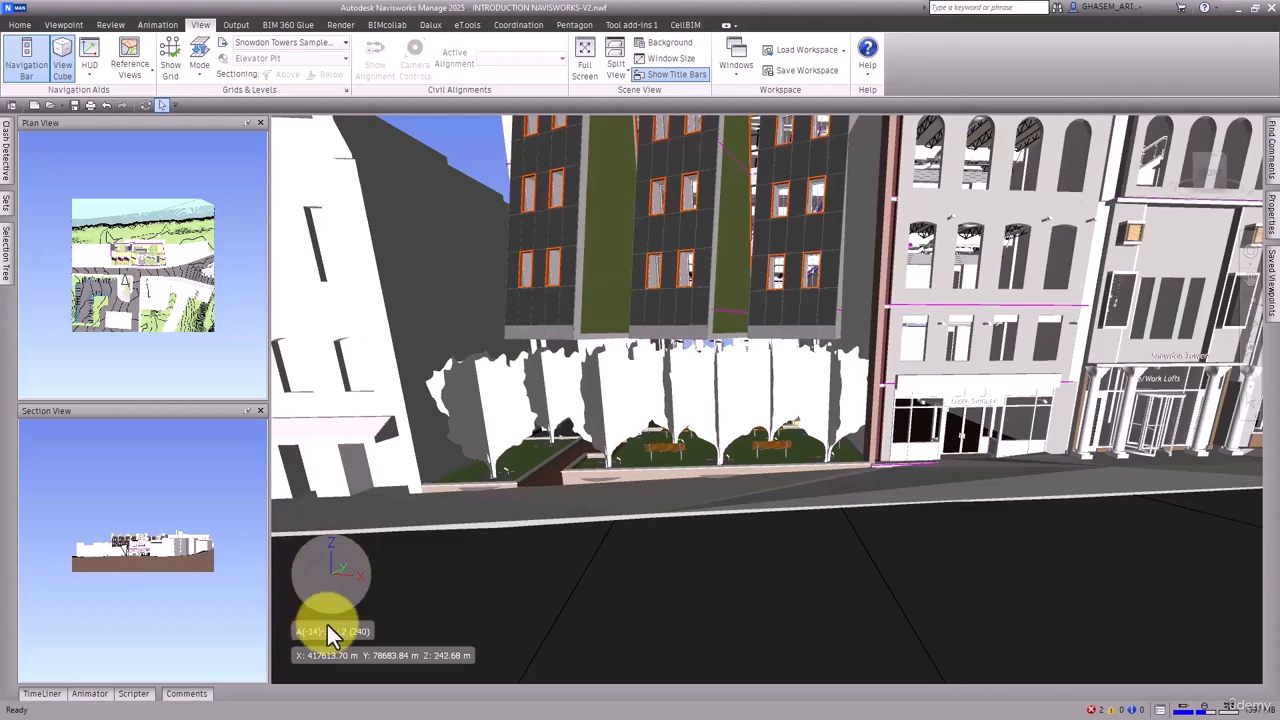
# Switch the XYZ Axes, Position Readout and Grid Location HUD elements off and back on one after another
pyautogui.moveTo(382, 578); pyautogui.dragTo(509, 466, button='middle')
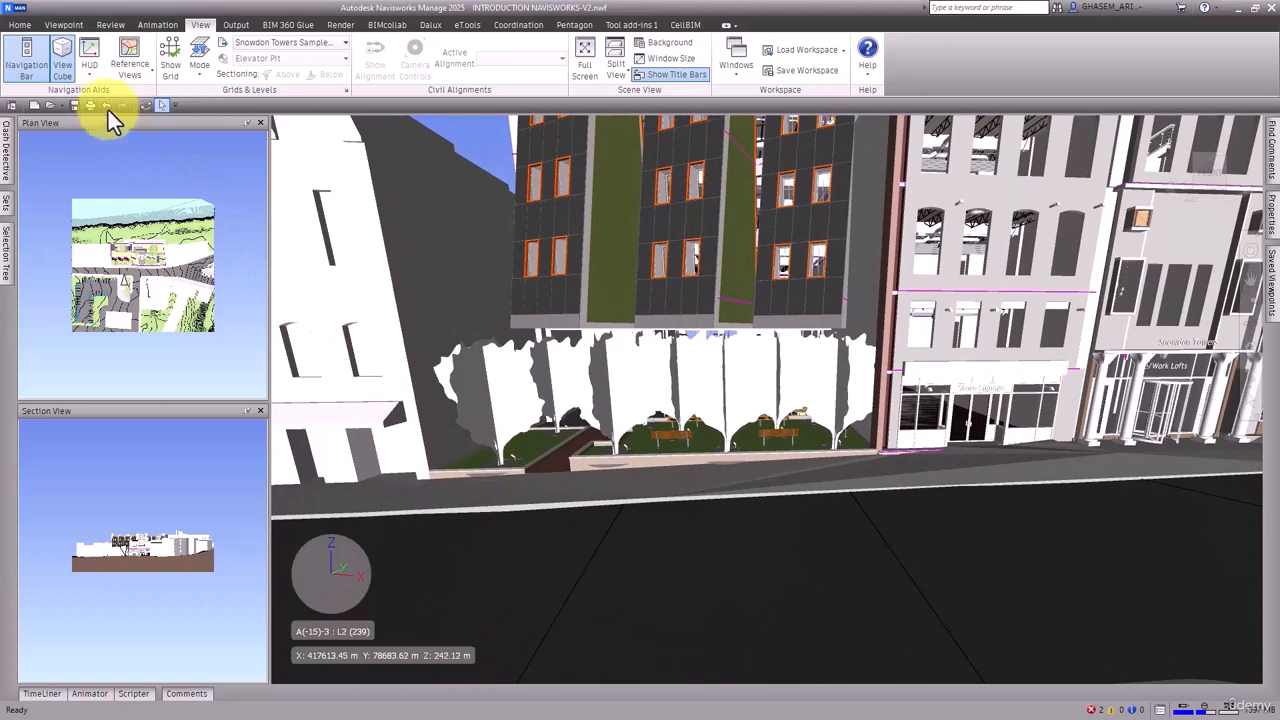
pyautogui.click(89, 74)
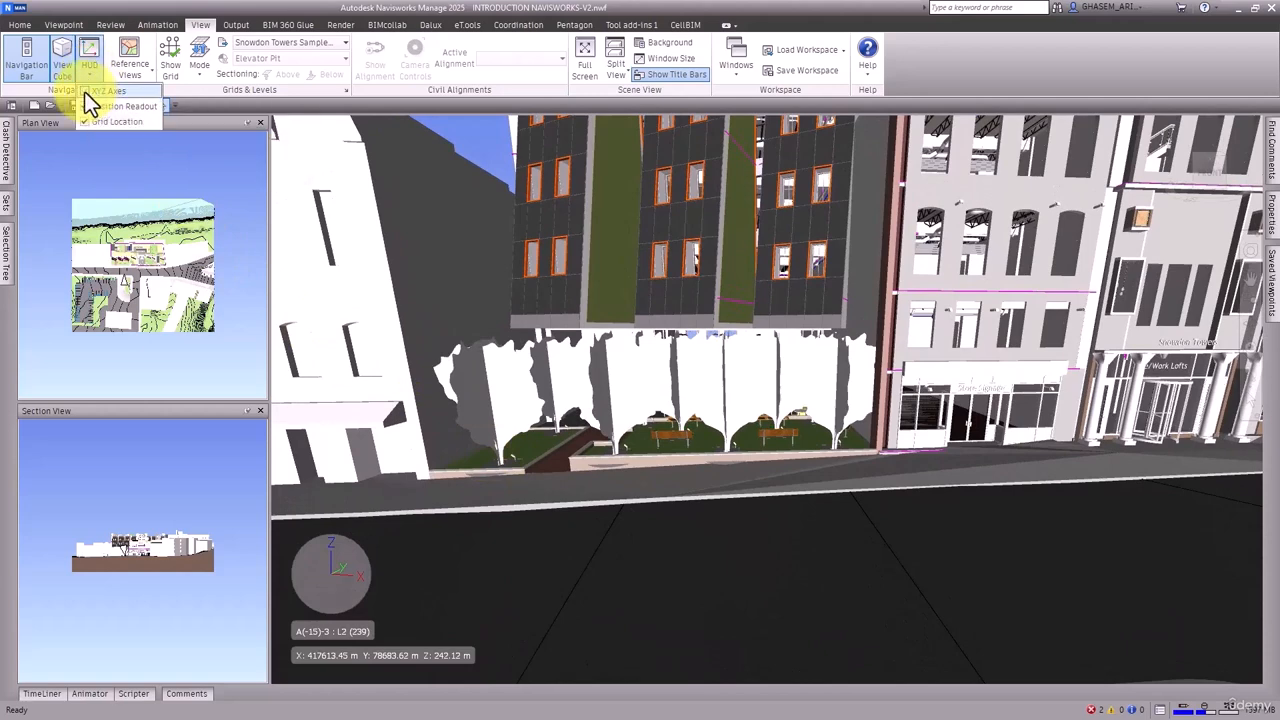
pyautogui.click(86, 93)
pyautogui.click(84, 94)
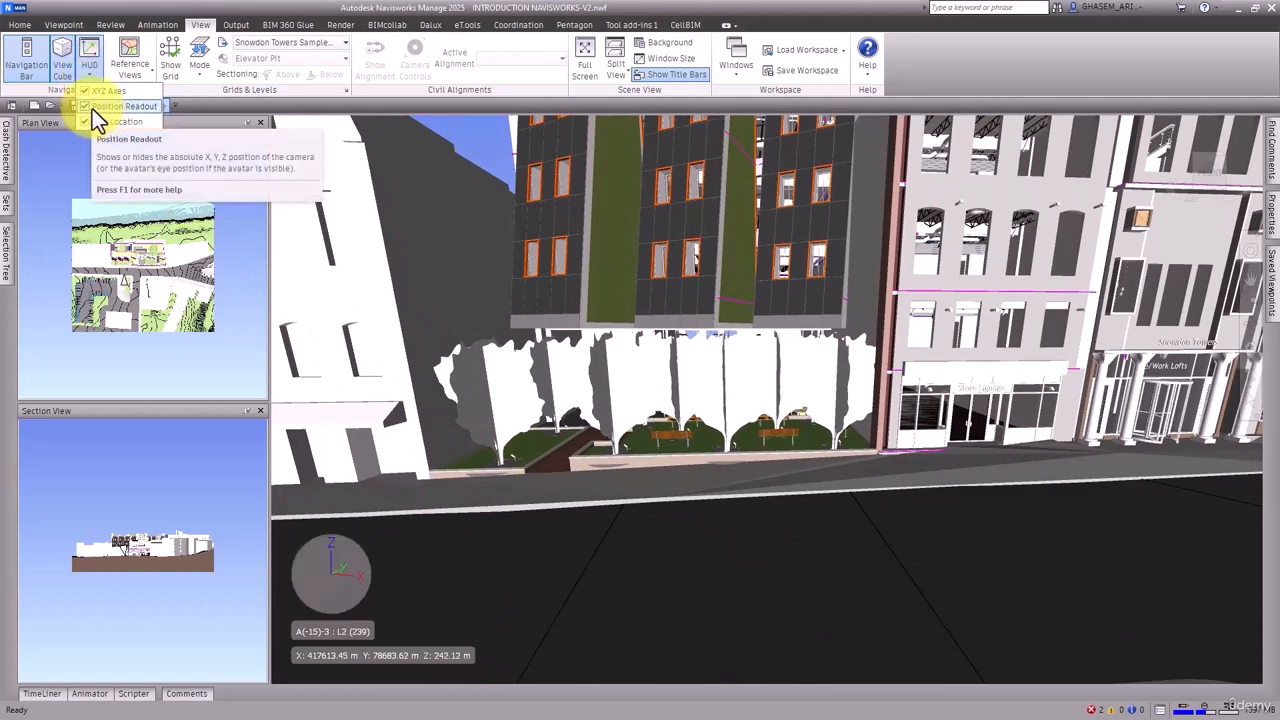
pyautogui.click(85, 106)
pyautogui.click(85, 106)
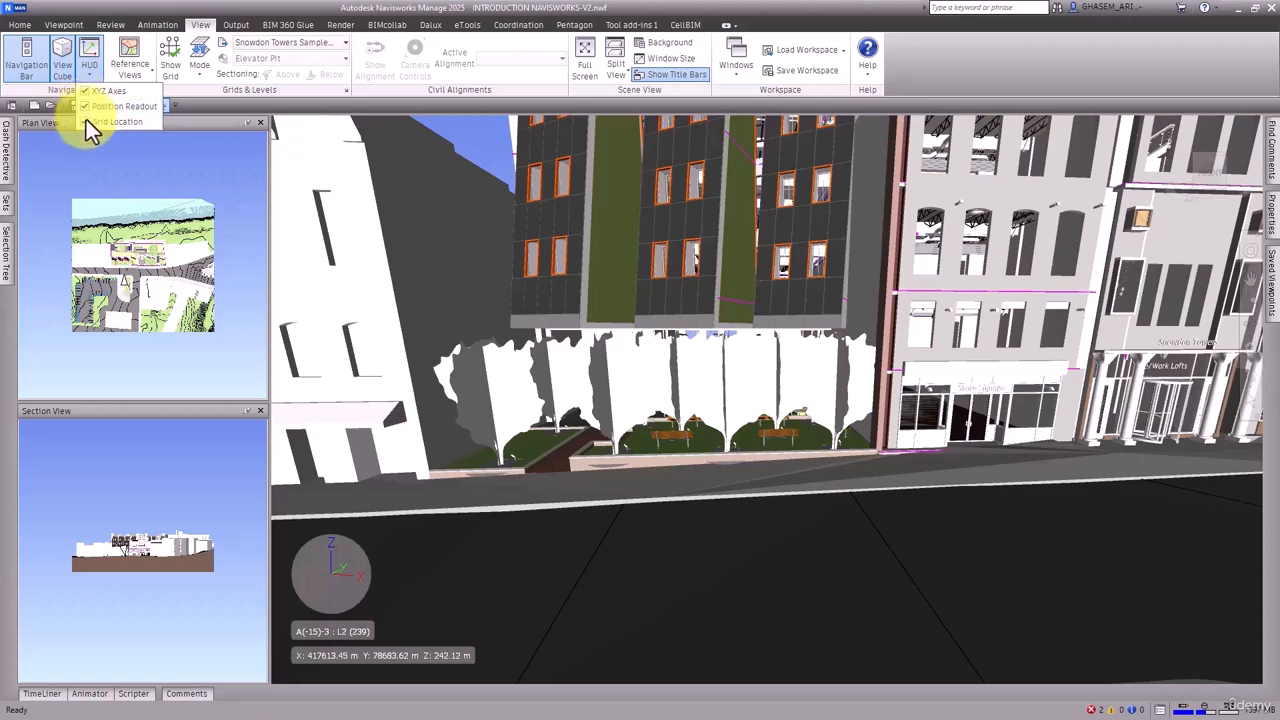
pyautogui.click(85, 122)
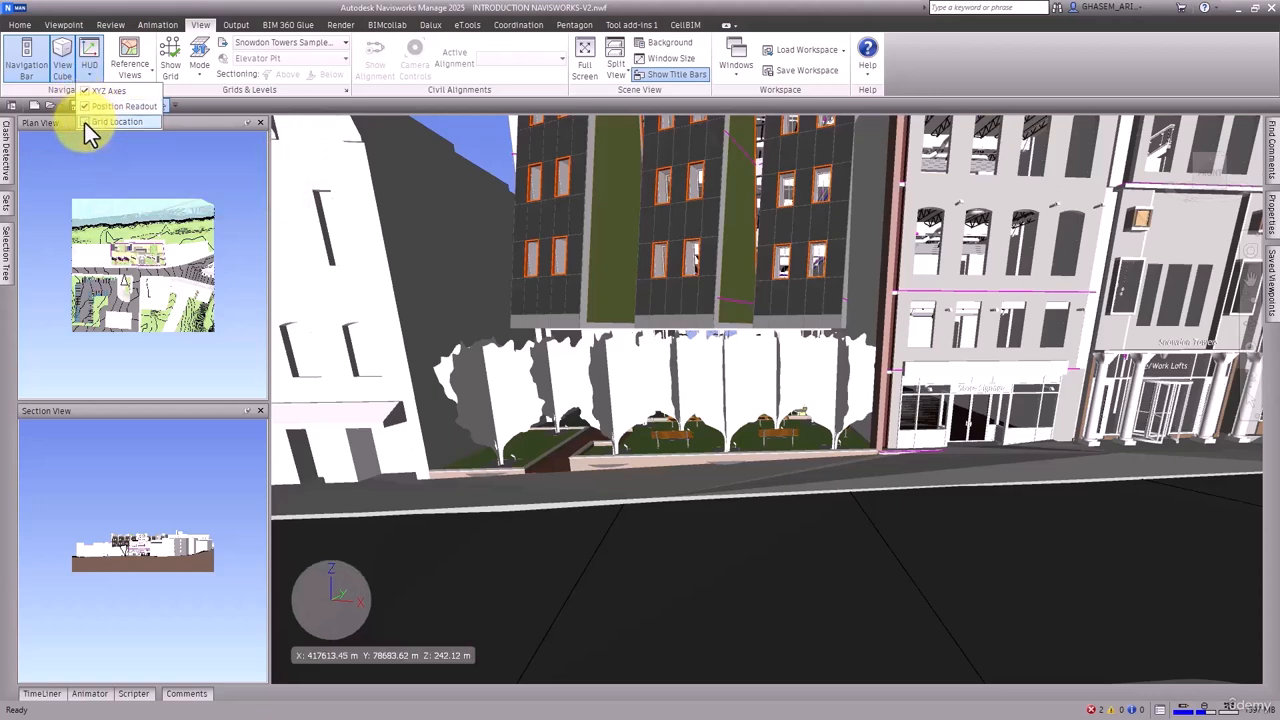
pyautogui.click(85, 122)
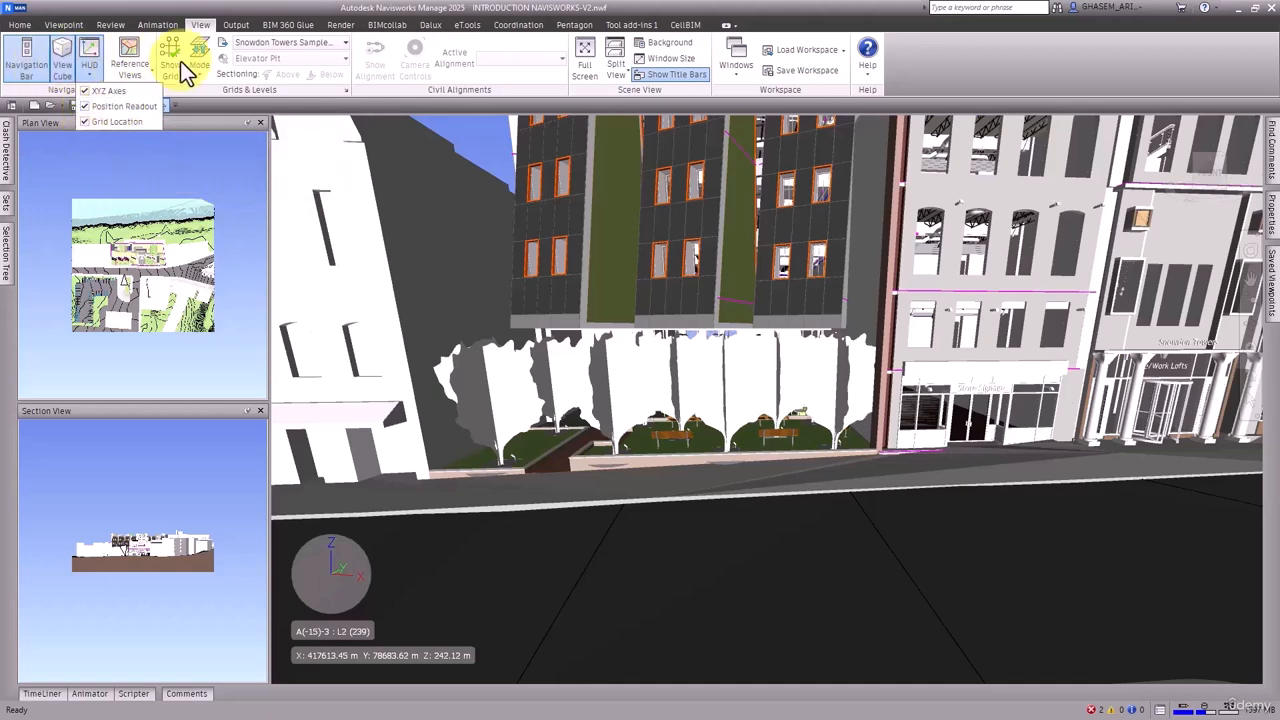
pyautogui.click(493, 127)
# Zoom out and orbit to an overview of the street buildings, the parking ramp and the Snowdon Place arch
pyautogui.scroll(-3, 489, 167)
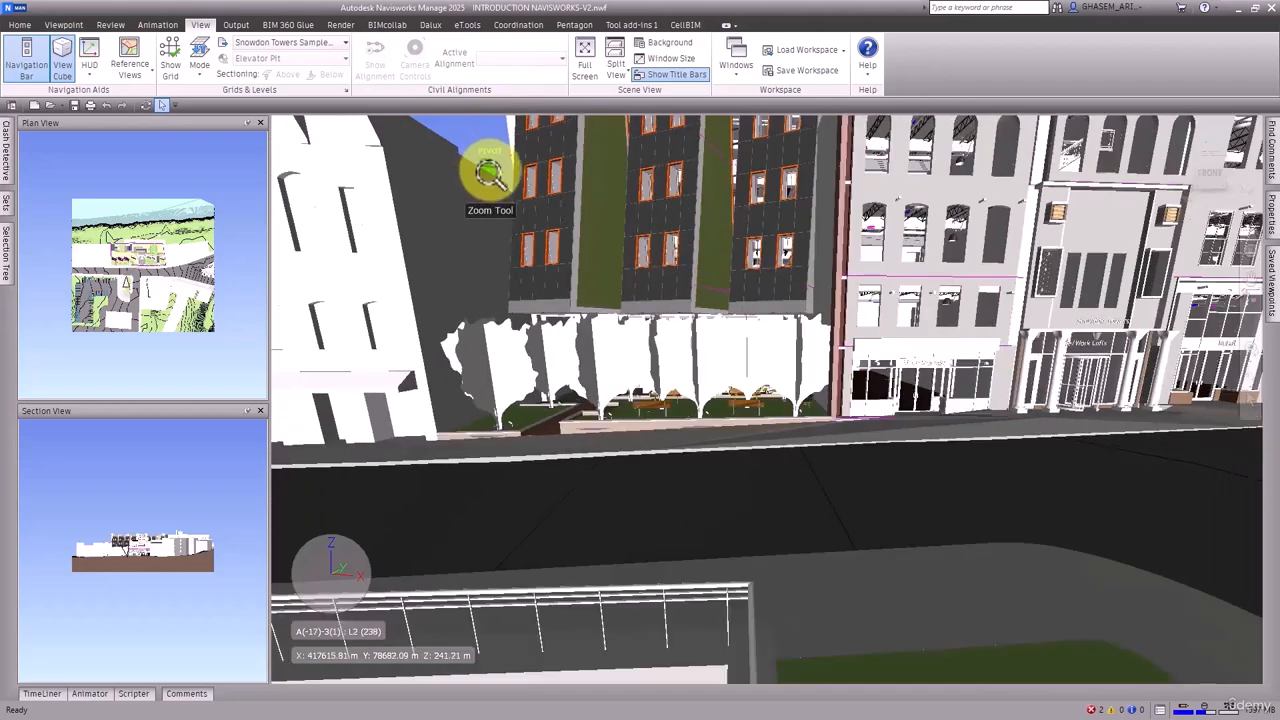
pyautogui.moveTo(489, 170); pyautogui.dragTo(664, 337, button='middle')
pyautogui.scroll(-4, 560, 313)
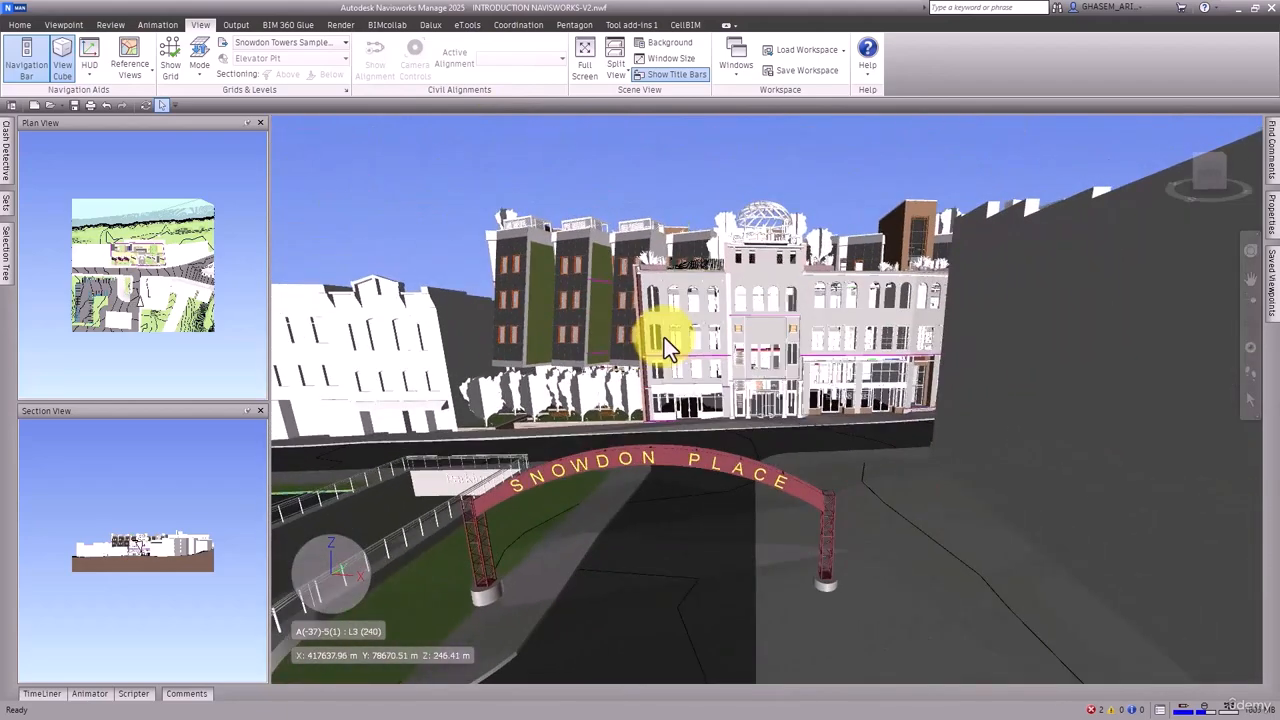
pyautogui.keyDown('shift'); pyautogui.moveTo(811, 354); pyautogui.dragTo(878, 362, button='middle'); pyautogui.keyUp('shift')
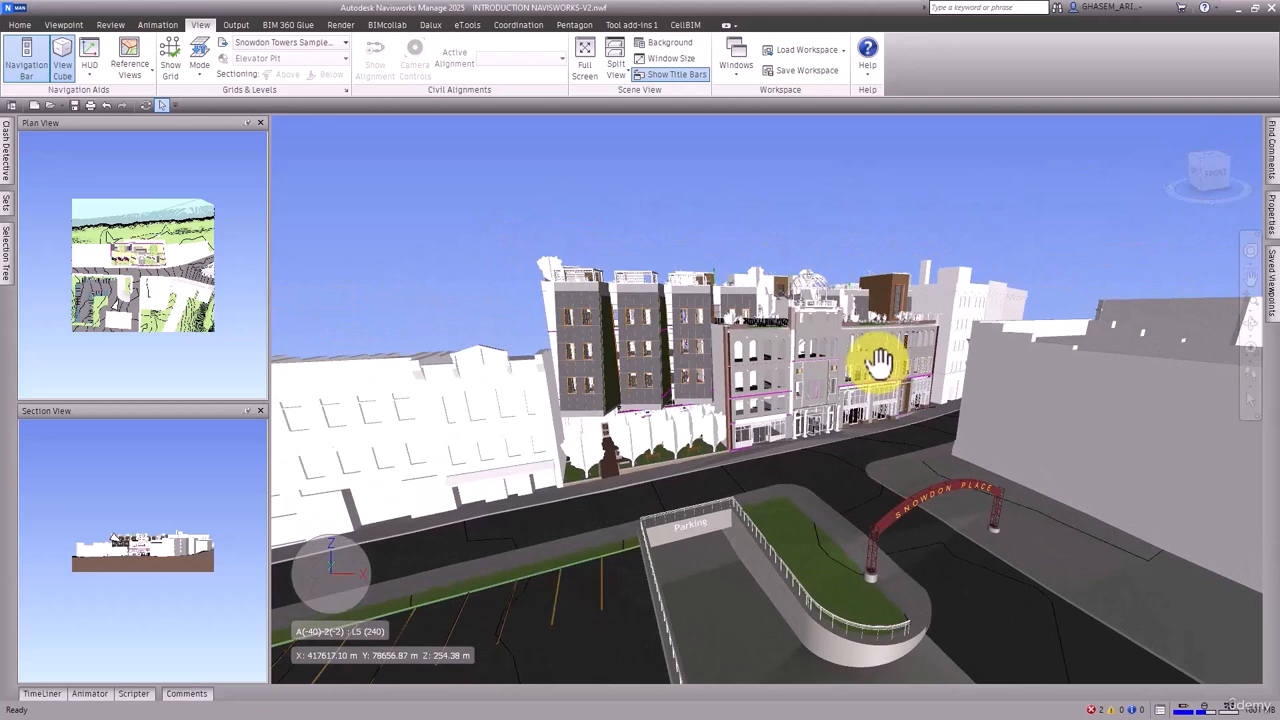
# Review the file formats that can be opened, from Navisworks files to CAD and BIM types, and cancel without opening a file
pyautogui.click(50, 105)
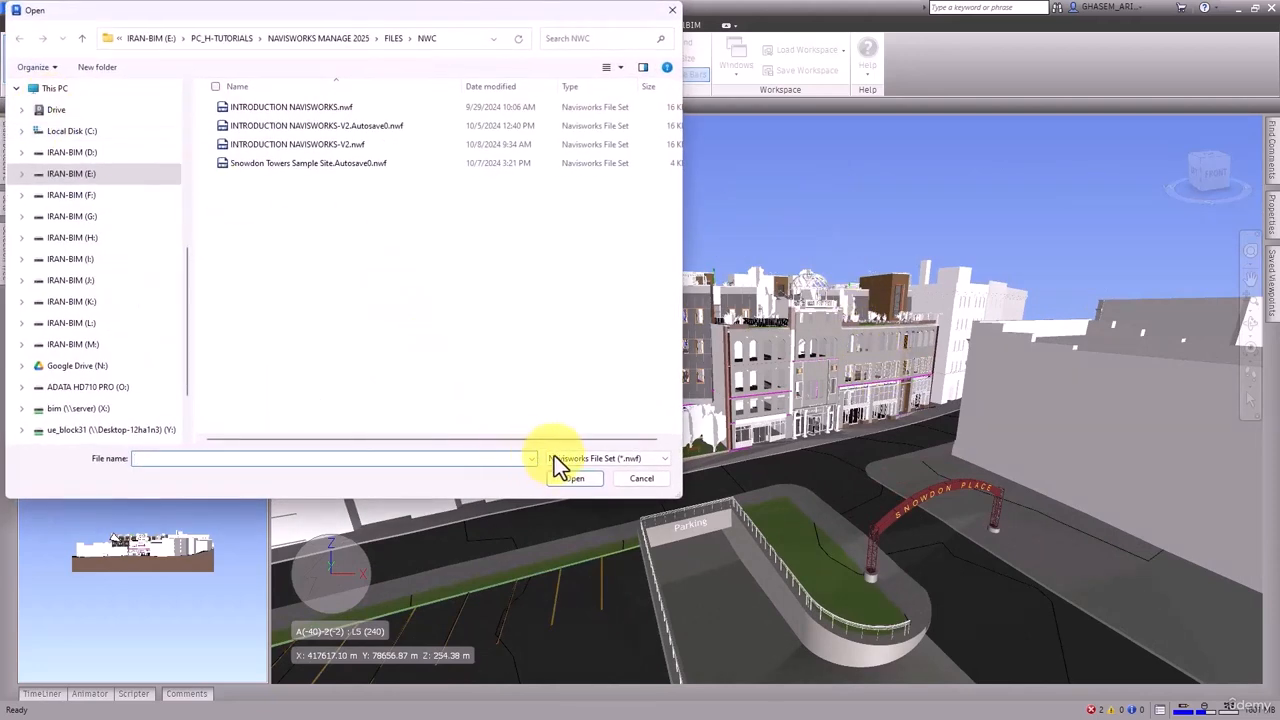
pyautogui.click(601, 456)
pyautogui.scroll(-2, 680, 234)
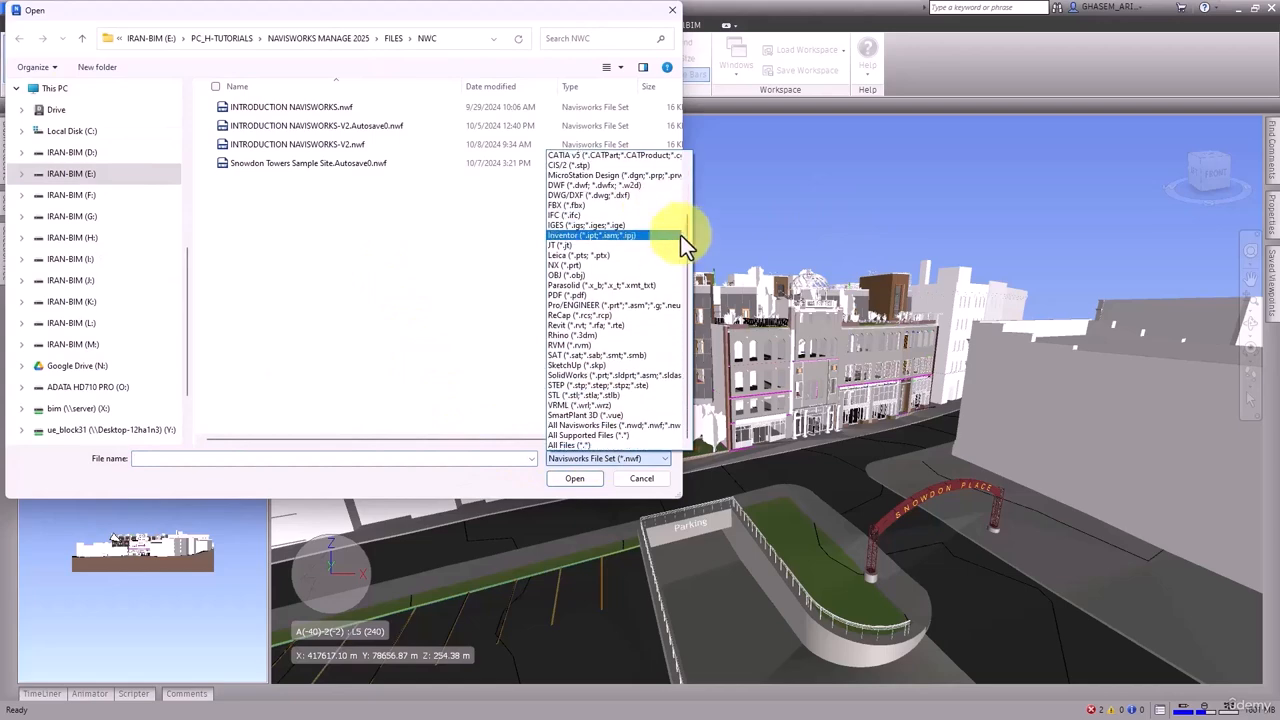
pyautogui.moveTo(688, 253); pyautogui.dragTo(688, 188)
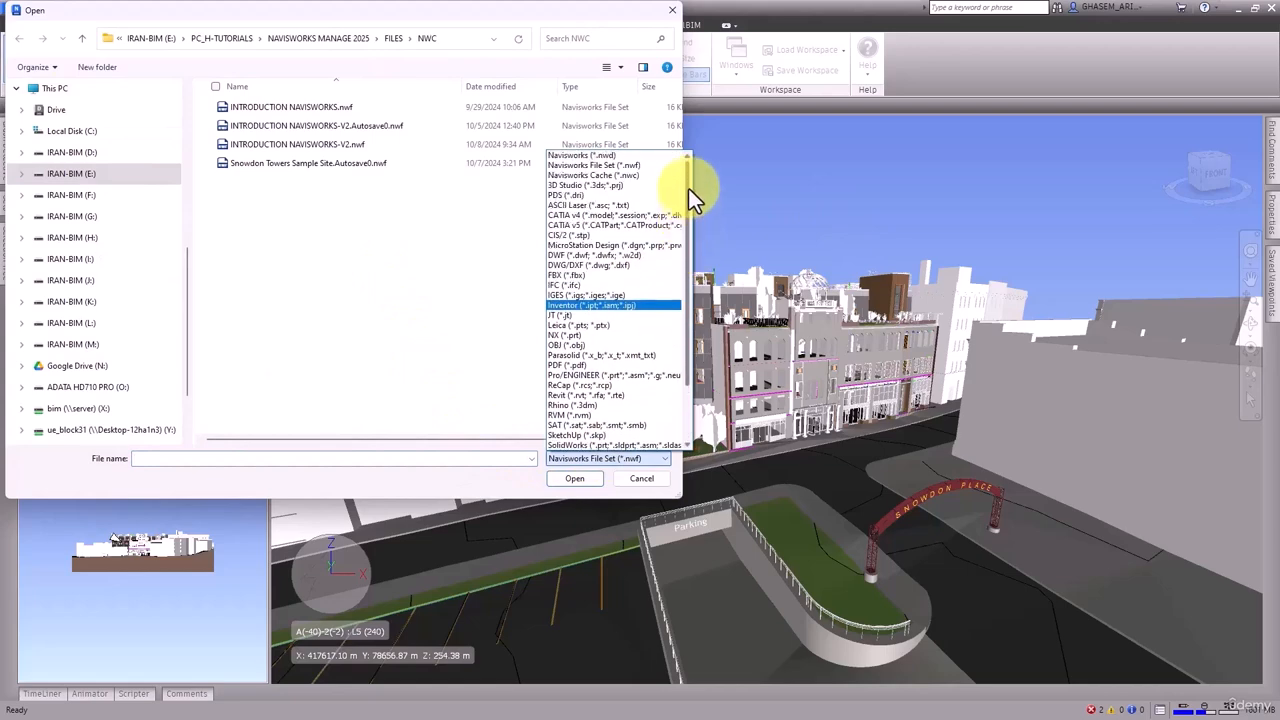
pyautogui.click(674, 25)
pyautogui.click(672, 12)
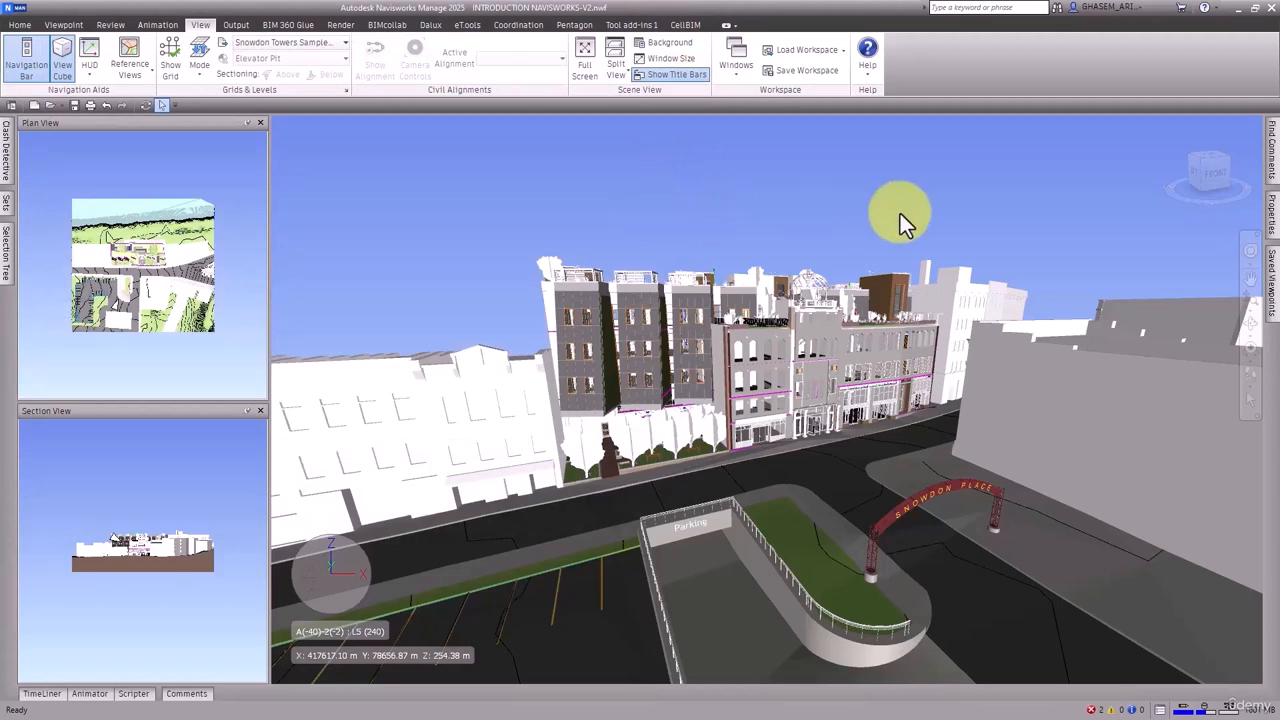
# Orbit to the row of street buildings beside the parking ramp and apply Set Up to the viewpoint
pyautogui.moveTo(899, 213)
pyautogui.mouseDown(button='middle')
pyautogui.moveTo(866, 214)
pyautogui.moveTo(896, 210)
pyautogui.mouseUp(button='middle')
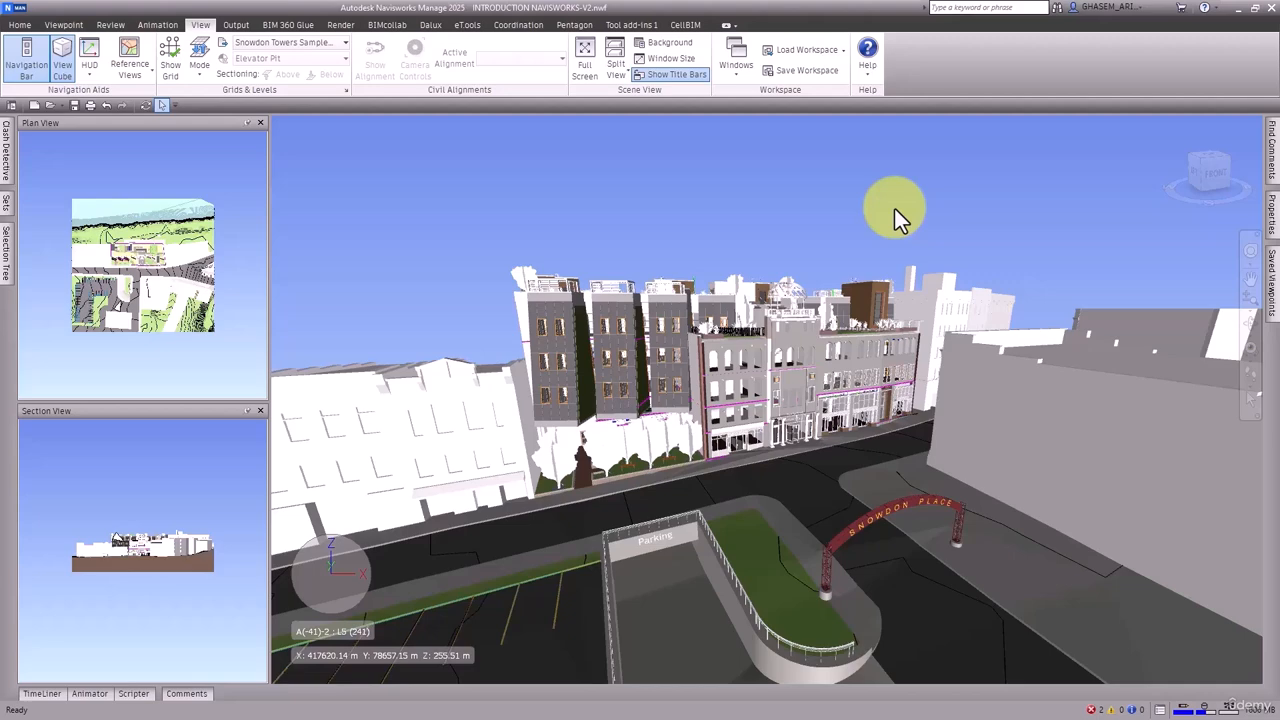
pyautogui.moveTo(676, 212); pyautogui.dragTo(940, 212, button='middle')
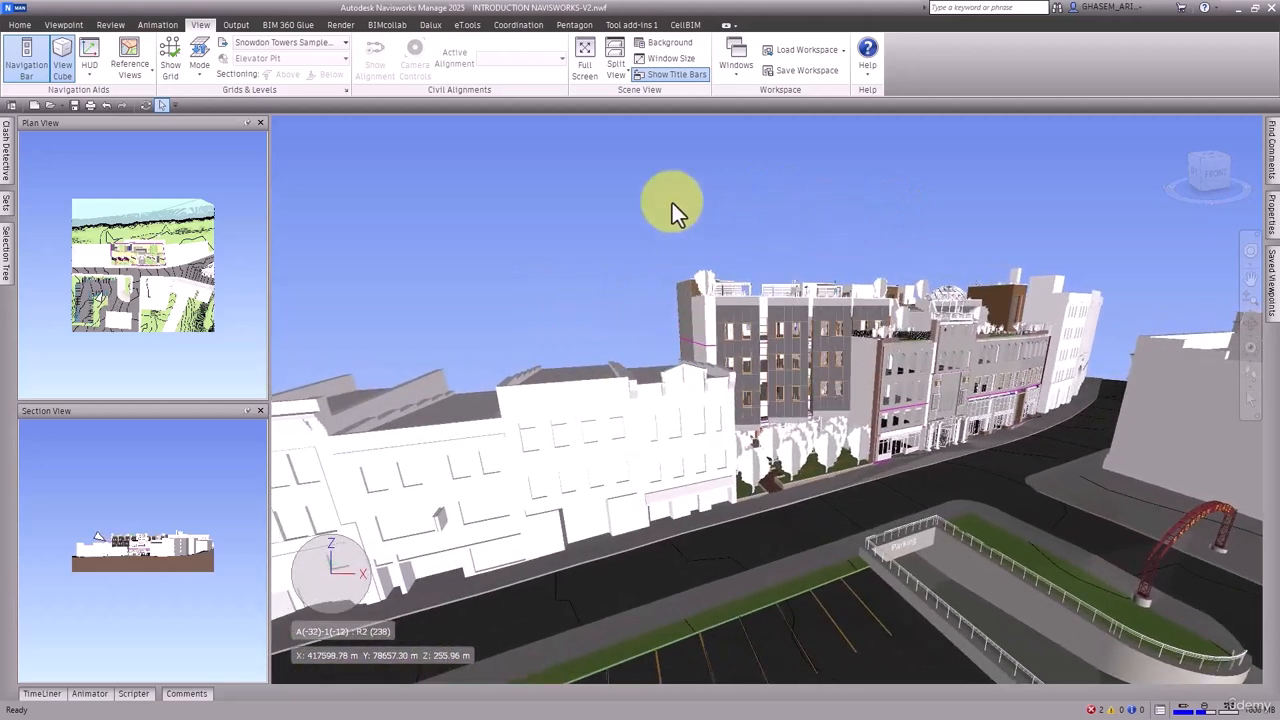
pyautogui.rightClick(479, 146)
pyautogui.moveTo(500, 172)
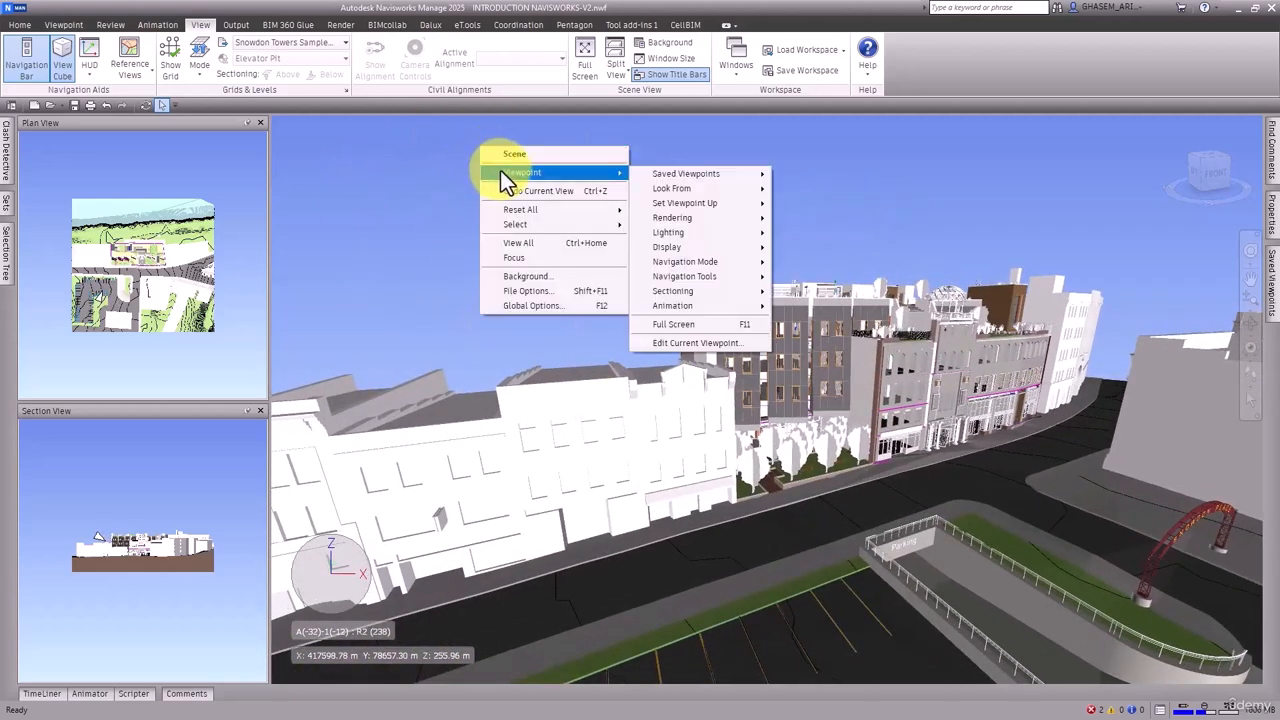
pyautogui.moveTo(664, 204)
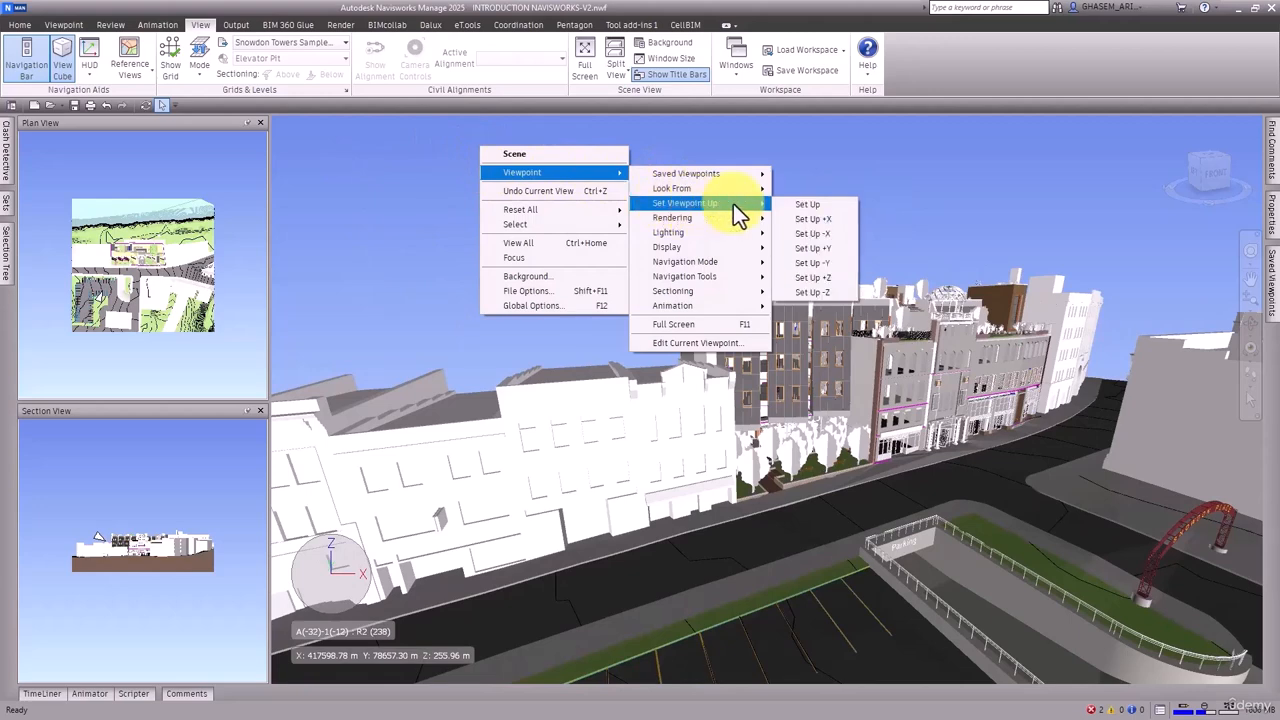
pyautogui.click(819, 206)
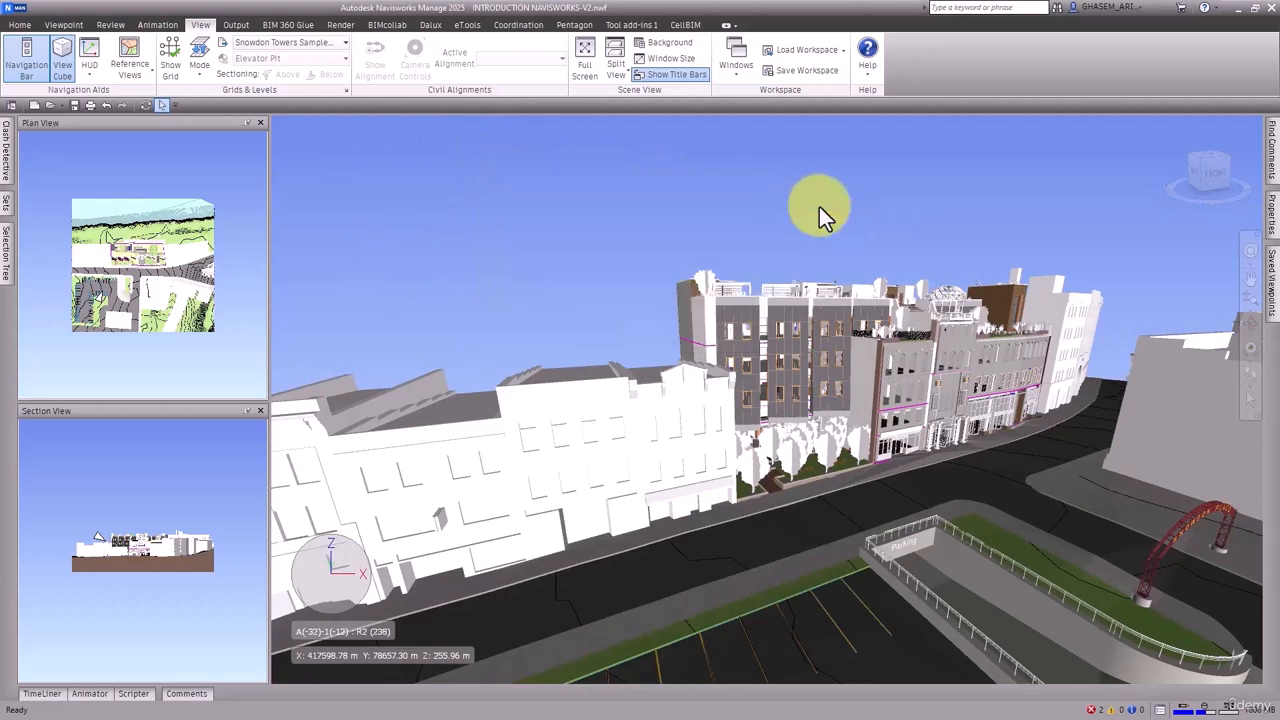
# Set the viewpoint's up direction to -X
pyautogui.rightClick(688, 193)
pyautogui.moveTo(789, 218)
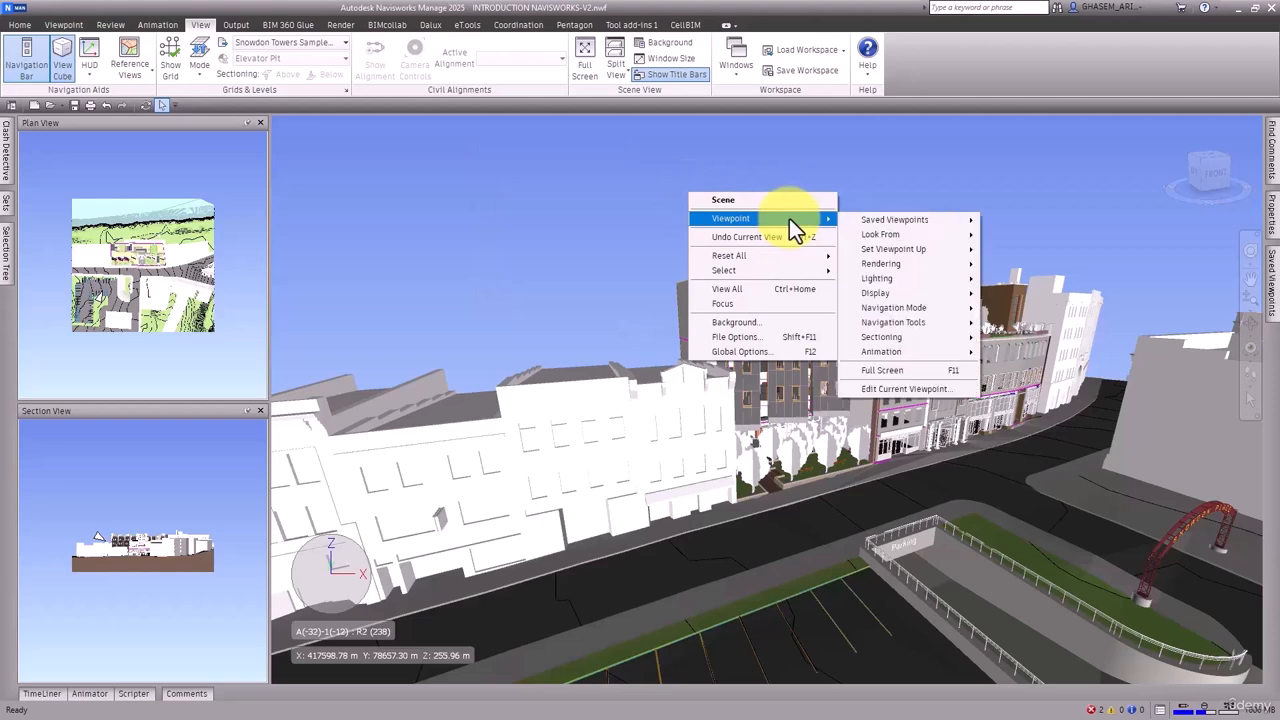
pyautogui.rightClick(518, 179)
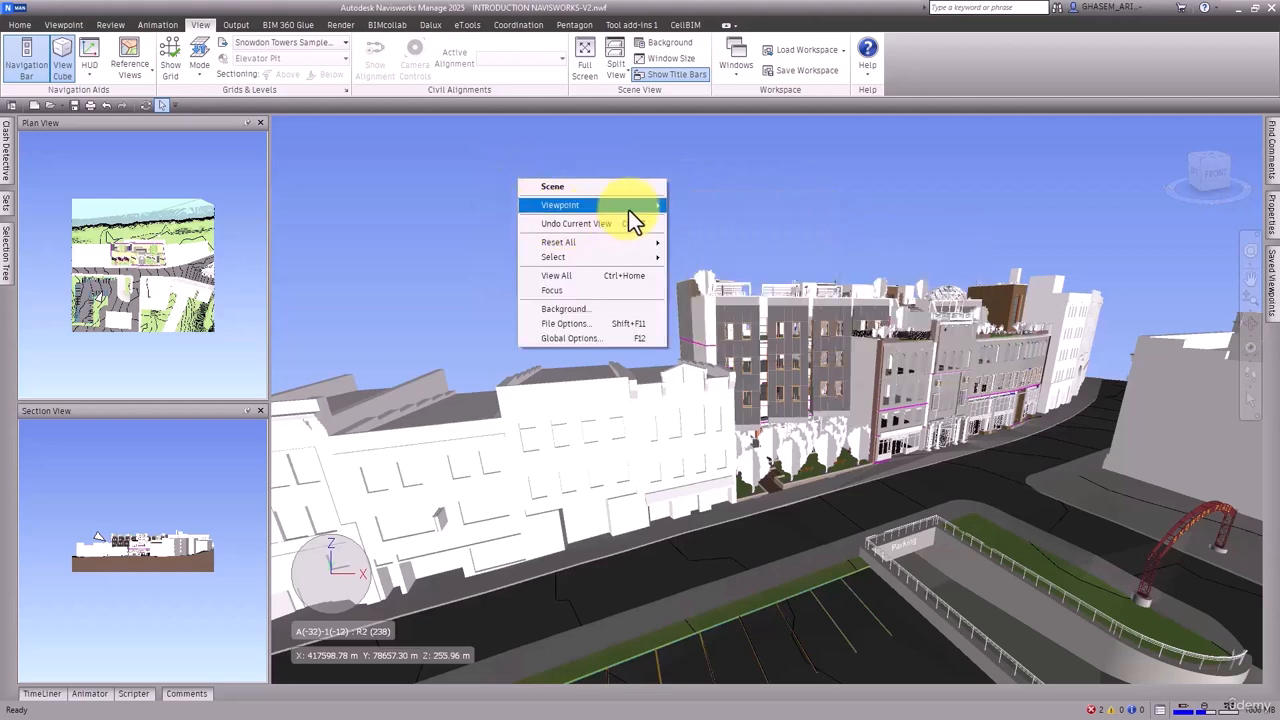
pyautogui.moveTo(630, 210)
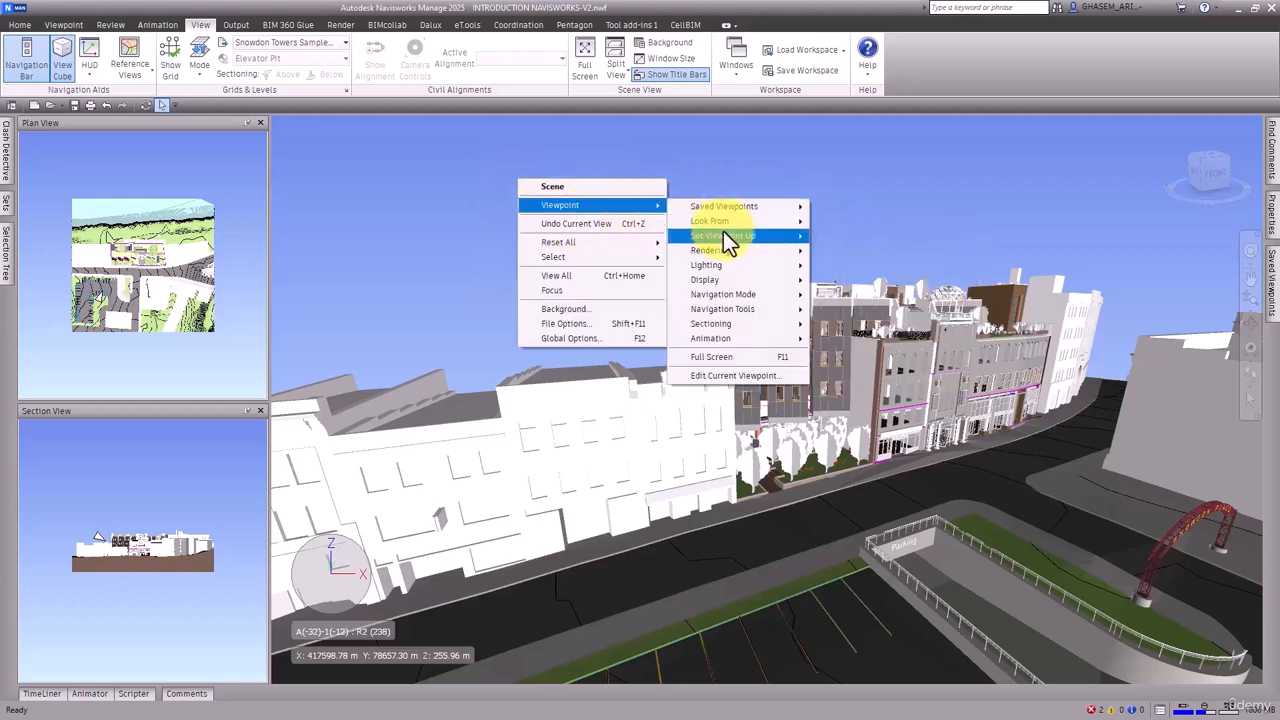
pyautogui.moveTo(723, 235)
pyautogui.click(851, 264)
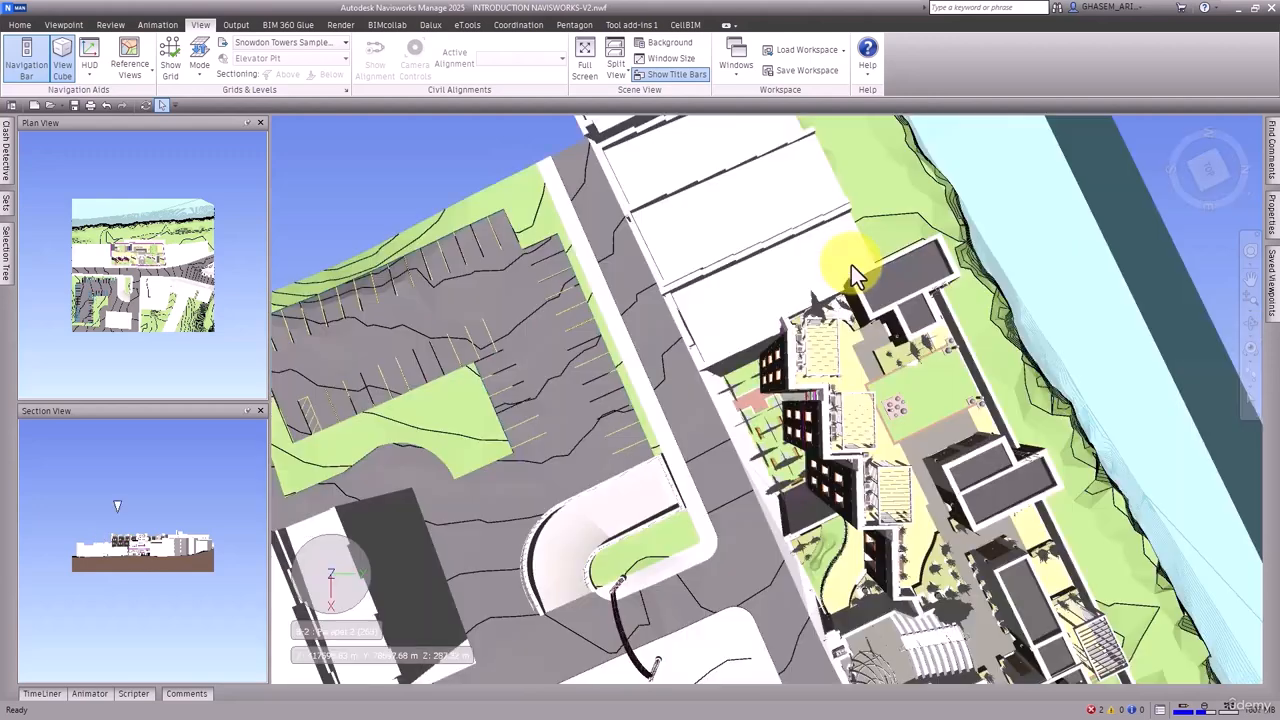
# Apply Set Up to the top-down viewpoint and orbit back to an upright view of the street facades
pyautogui.rightClick(460, 150)
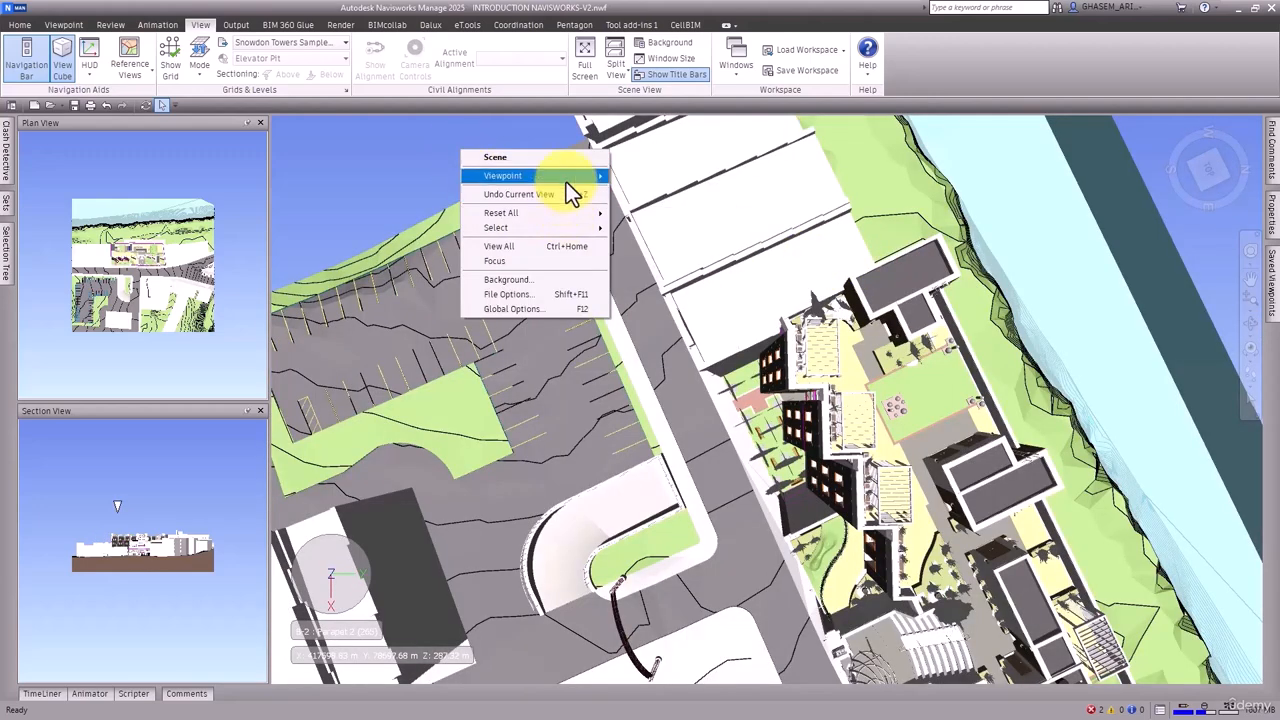
pyautogui.moveTo(566, 178)
pyautogui.moveTo(663, 204)
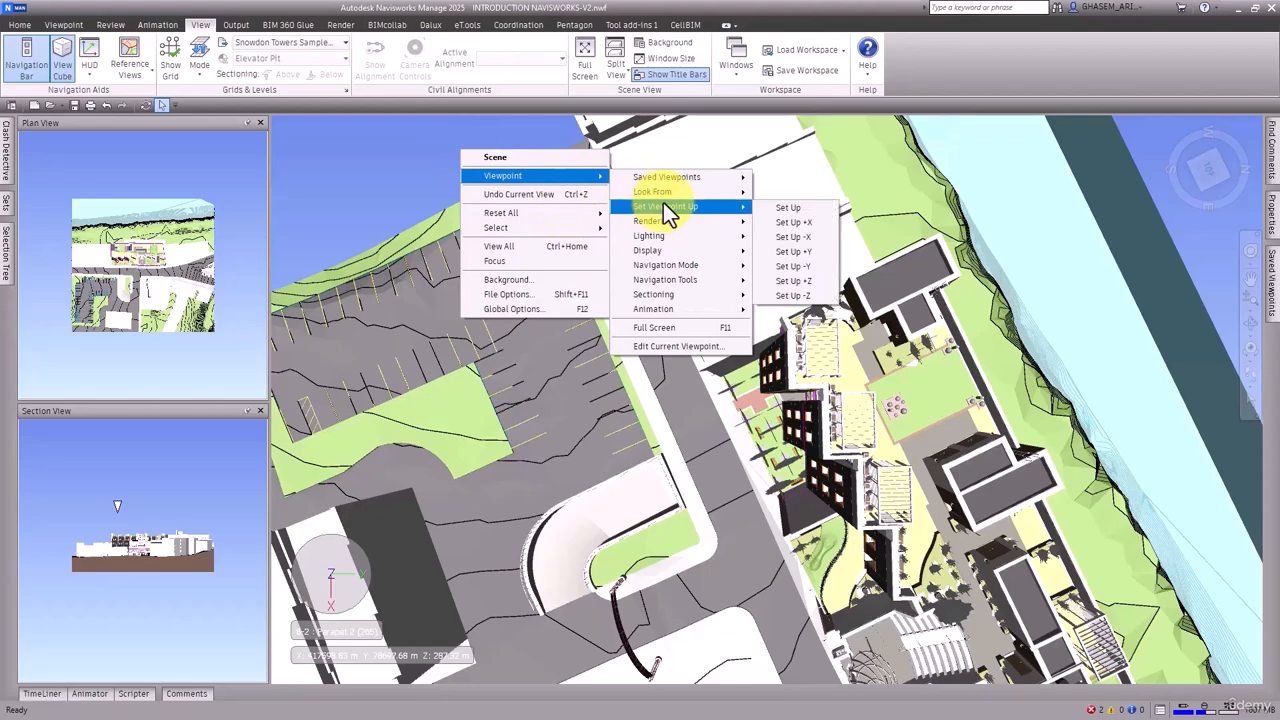
pyautogui.click(773, 210)
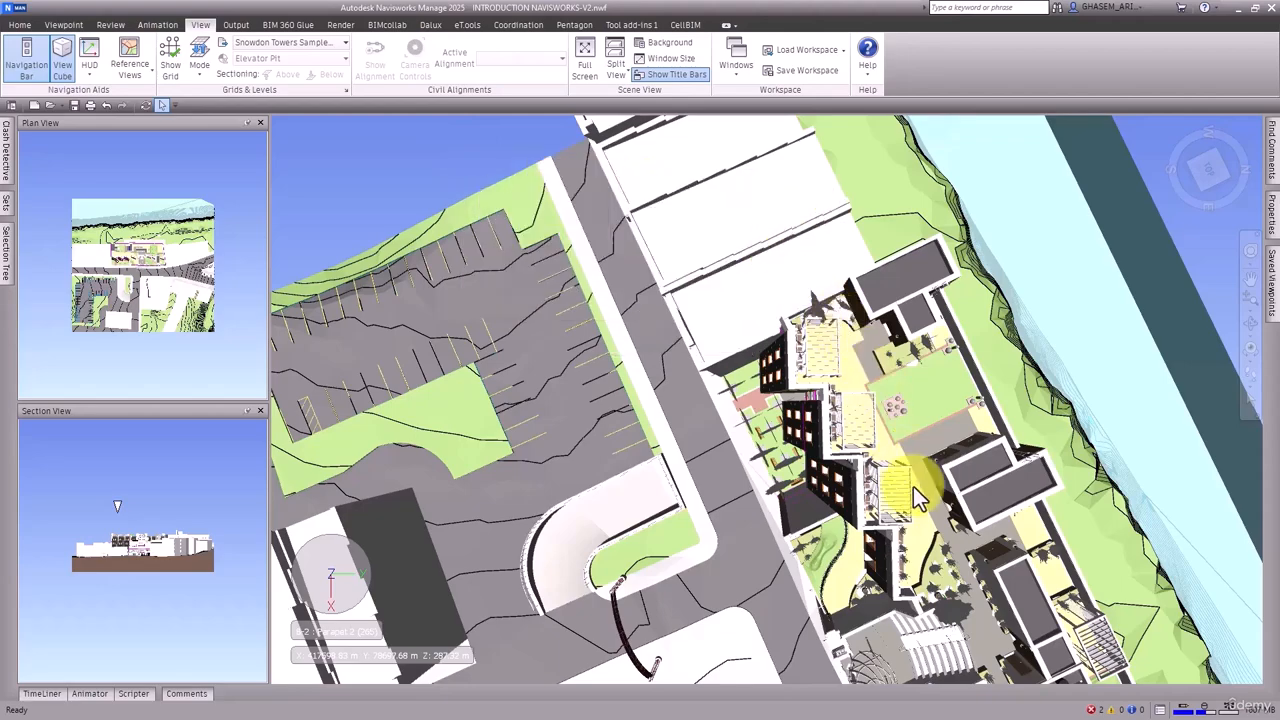
pyautogui.keyDown('shift'); pyautogui.moveTo(913, 486); pyautogui.dragTo(942, 322, button='middle'); pyautogui.keyUp('shift')
# Set the North direction to Y 0 and Z 1 in the file's orientation options
pyautogui.rightClick(566, 160)
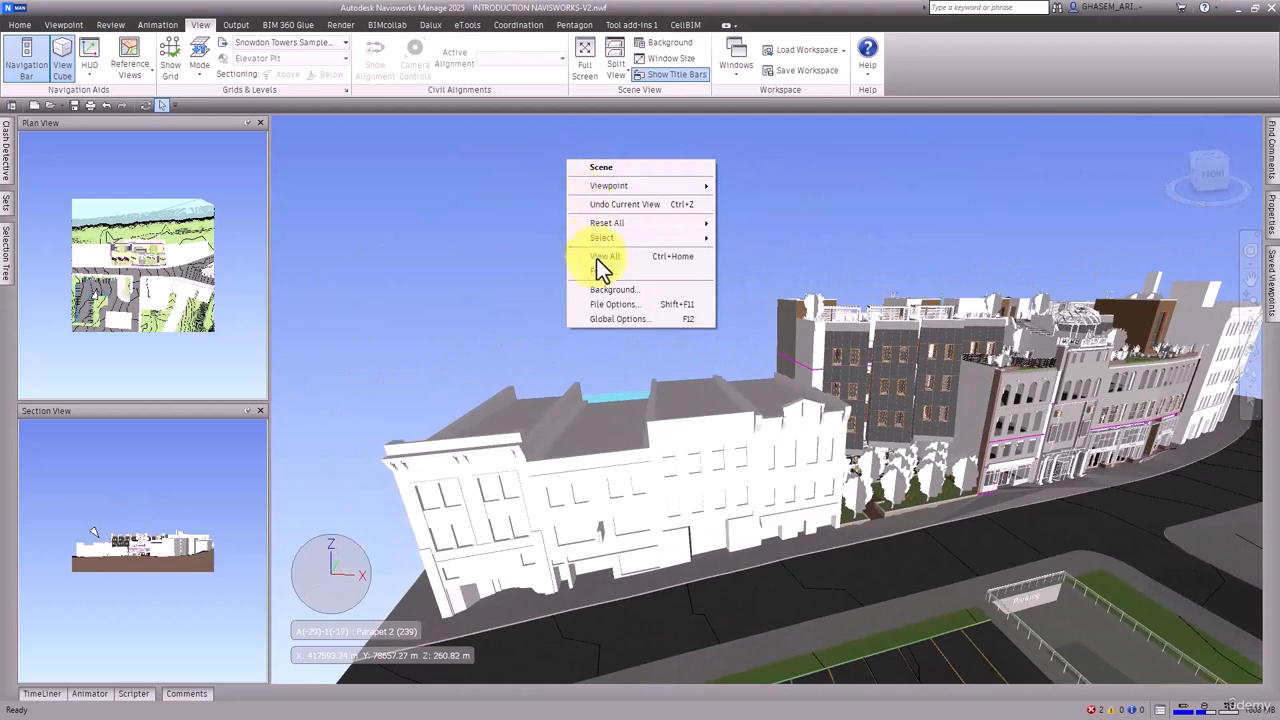
pyautogui.click(646, 304)
pyautogui.moveTo(617, 220); pyautogui.dragTo(463, 131)
pyautogui.click(428, 139)
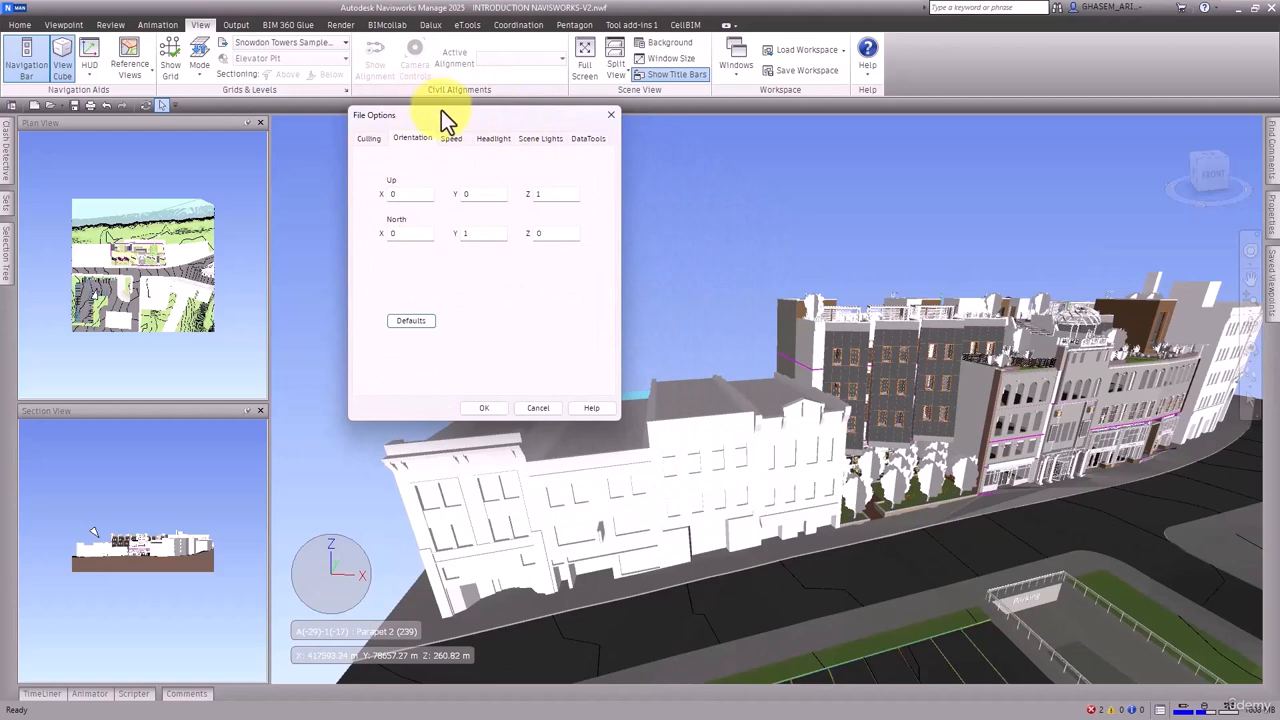
pyautogui.moveTo(441, 110); pyautogui.dragTo(434, 103)
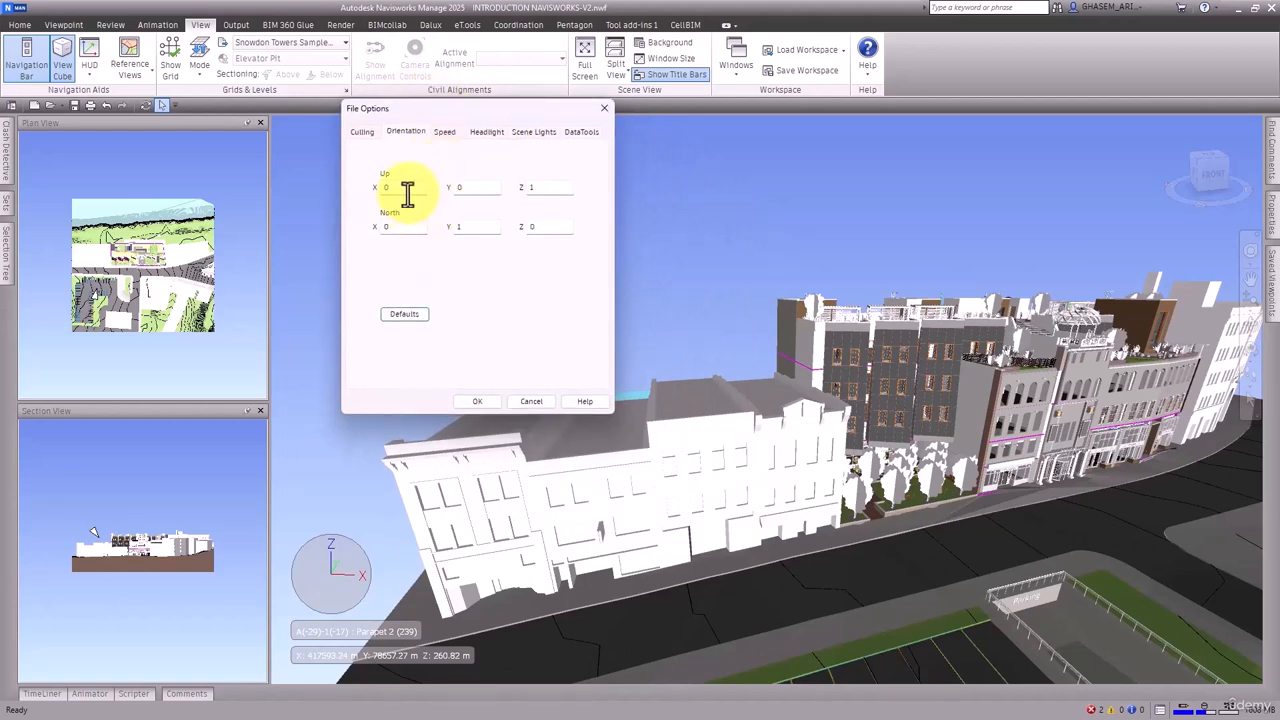
pyautogui.doubleClick(488, 224)
pyautogui.write('0')
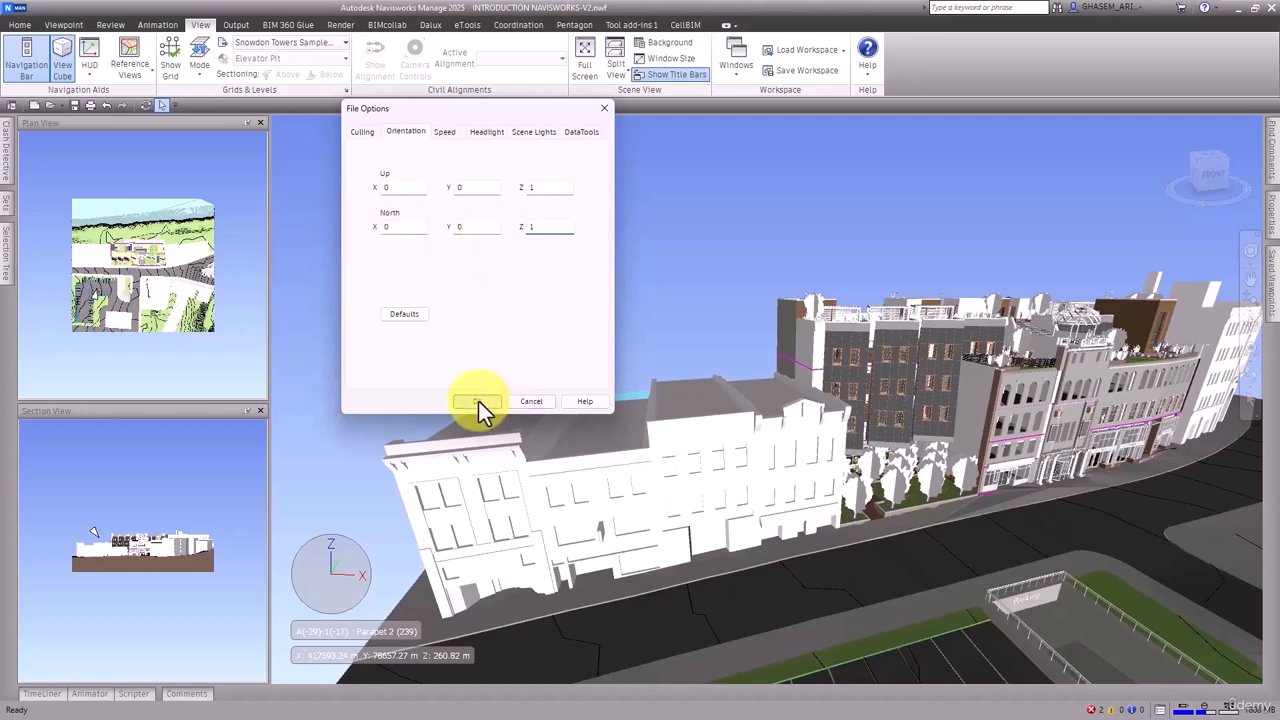
pyautogui.click(477, 403)
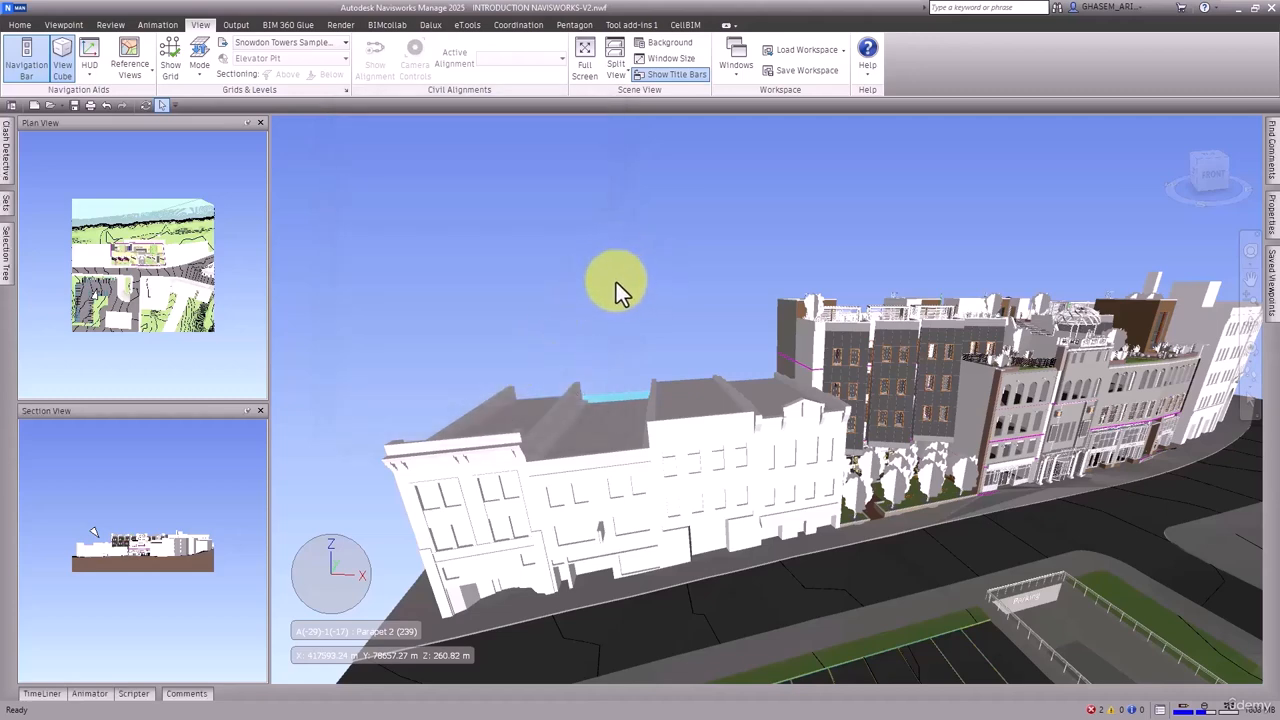
# Try to set the file's North direction to X 0, Y 0, Z 0 in the orientation options
pyautogui.rightClick(598, 230)
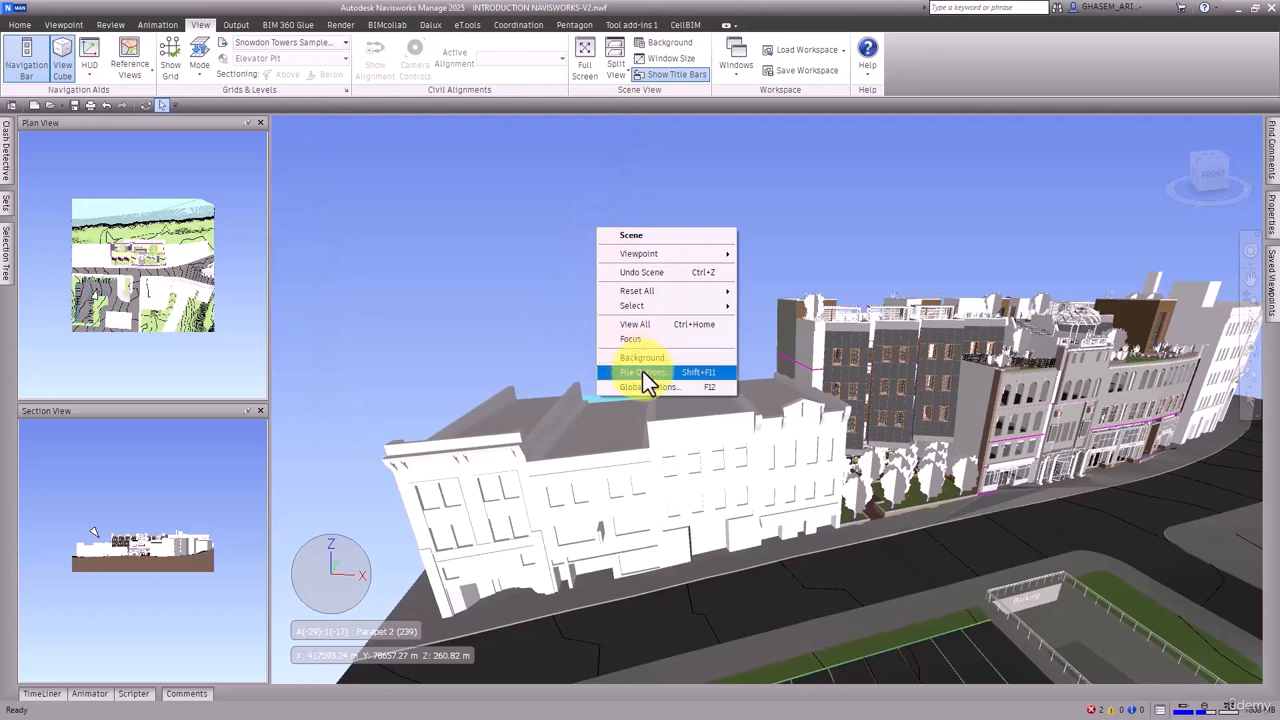
pyautogui.click(685, 371)
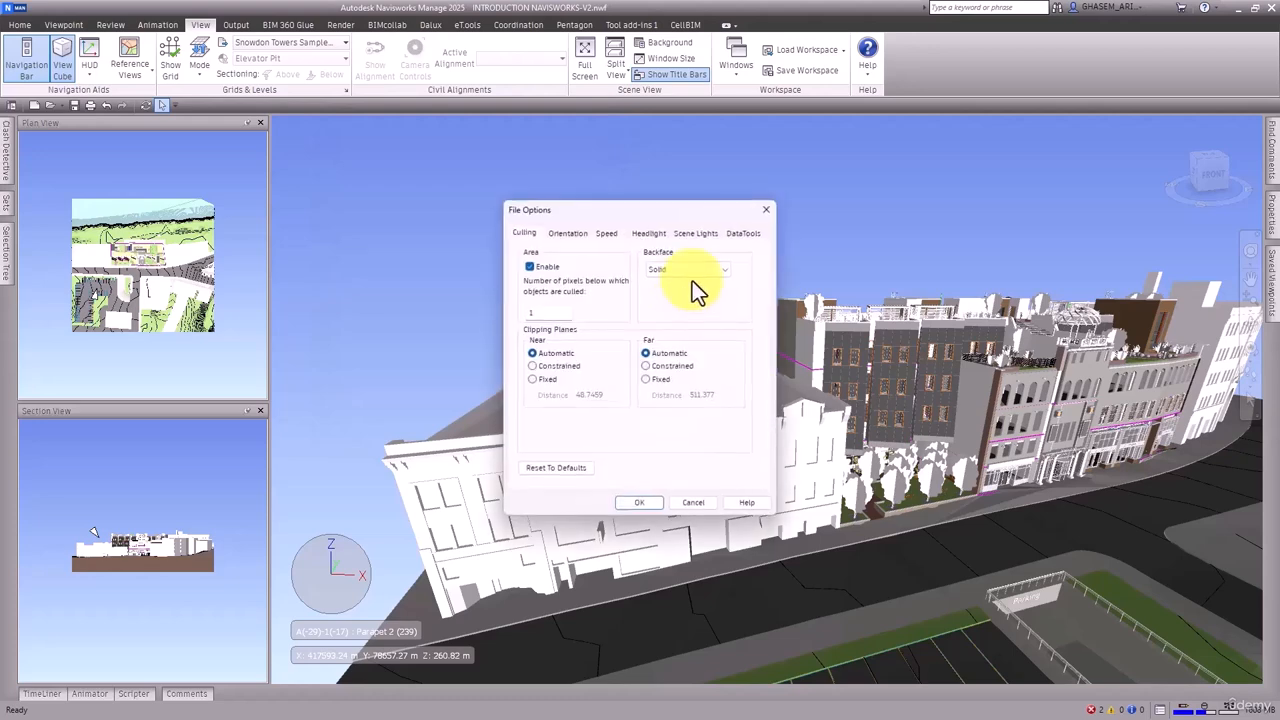
pyautogui.click(567, 236)
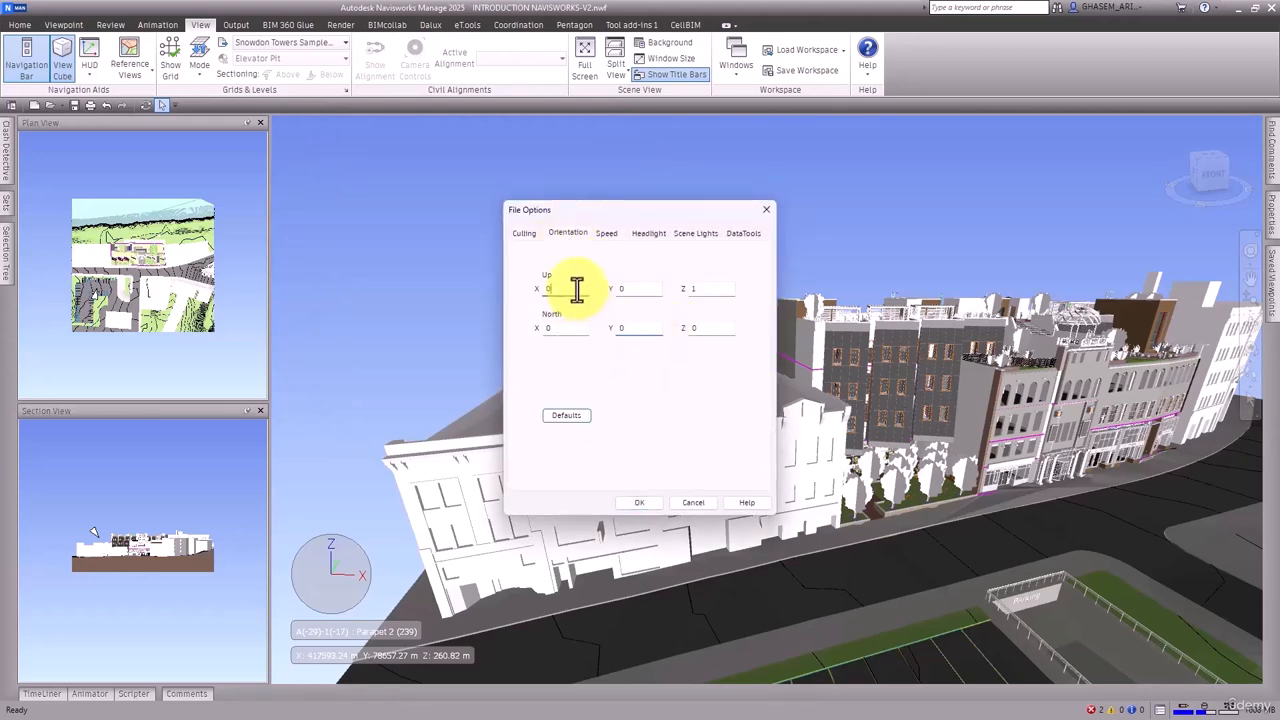
pyautogui.click(577, 290)
pyautogui.click(624, 497)
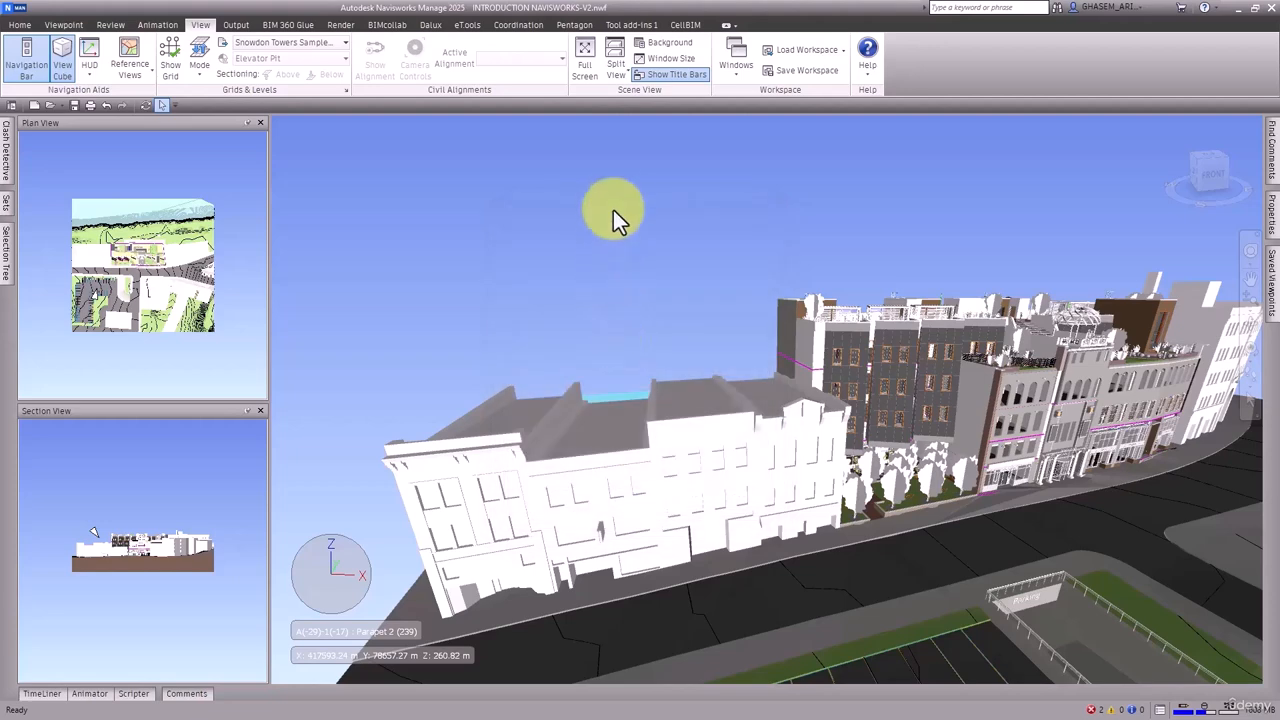
# Reset the file orientation to its defaults, orbit the model and go to the home view
pyautogui.rightClick(613, 210)
pyautogui.click(664, 347)
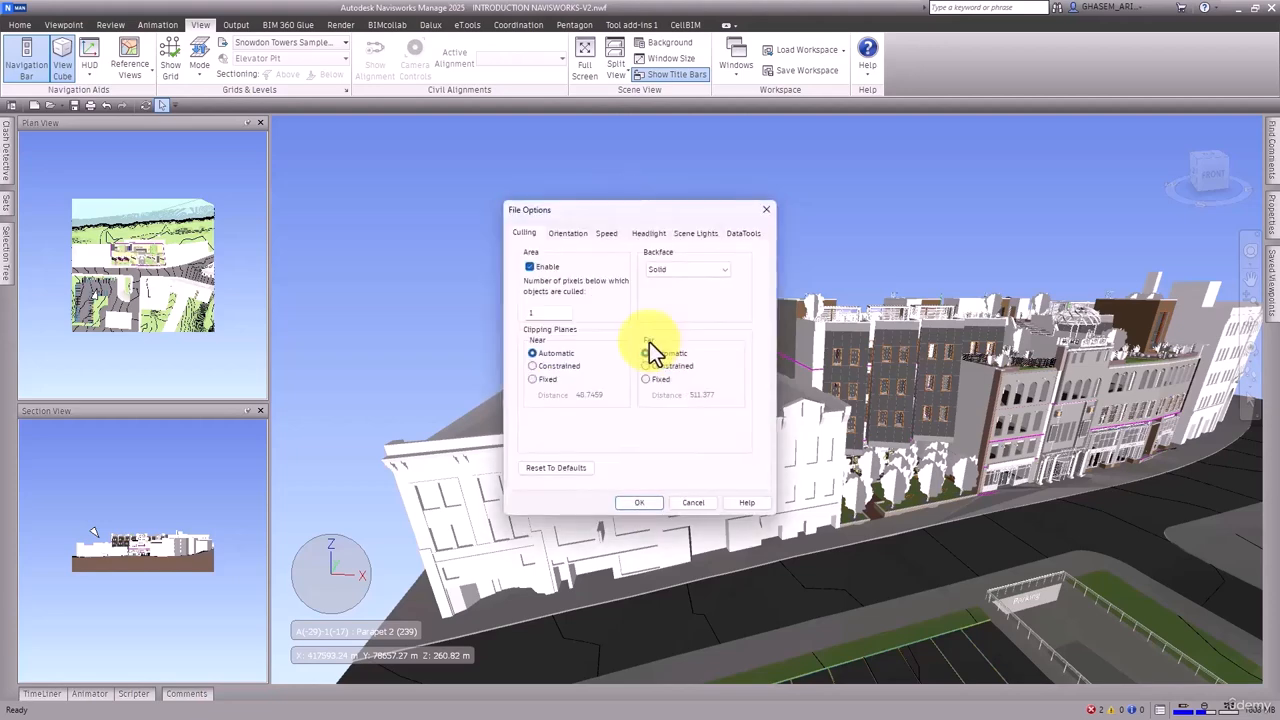
pyautogui.click(568, 234)
pyautogui.moveTo(641, 293); pyautogui.dragTo(620, 289)
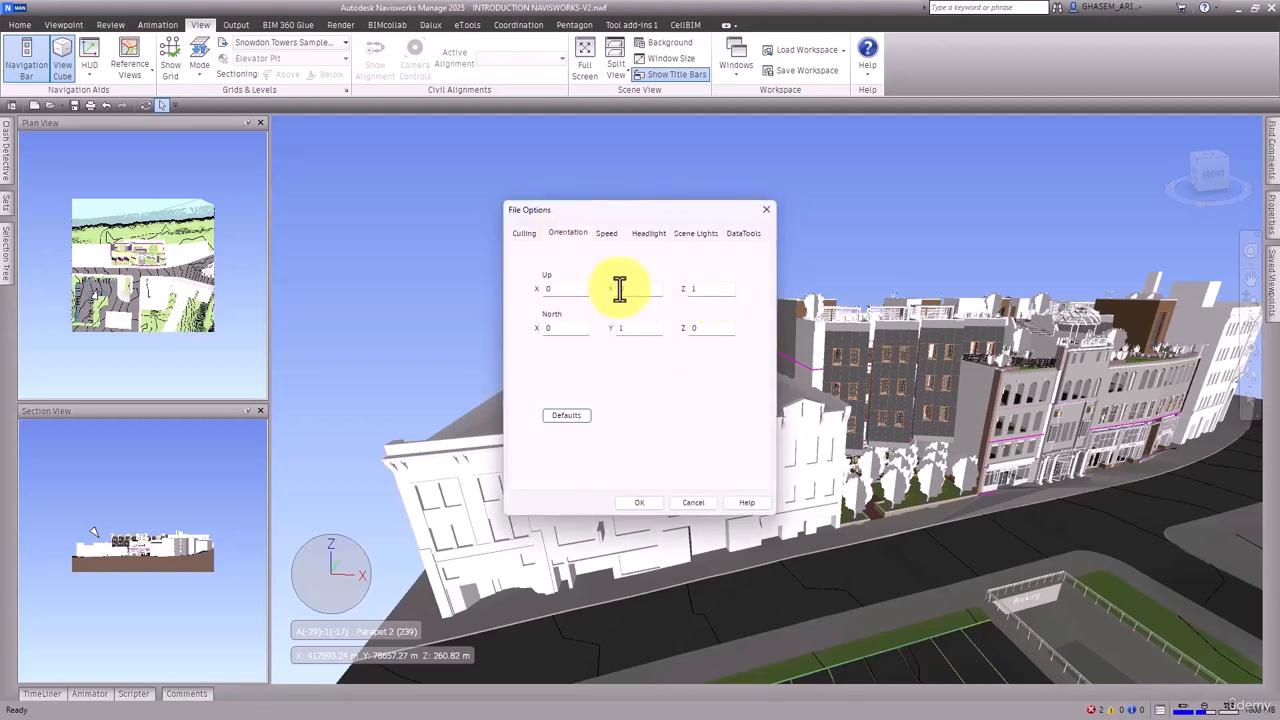
pyautogui.moveTo(722, 291); pyautogui.dragTo(623, 292)
pyautogui.click(580, 418)
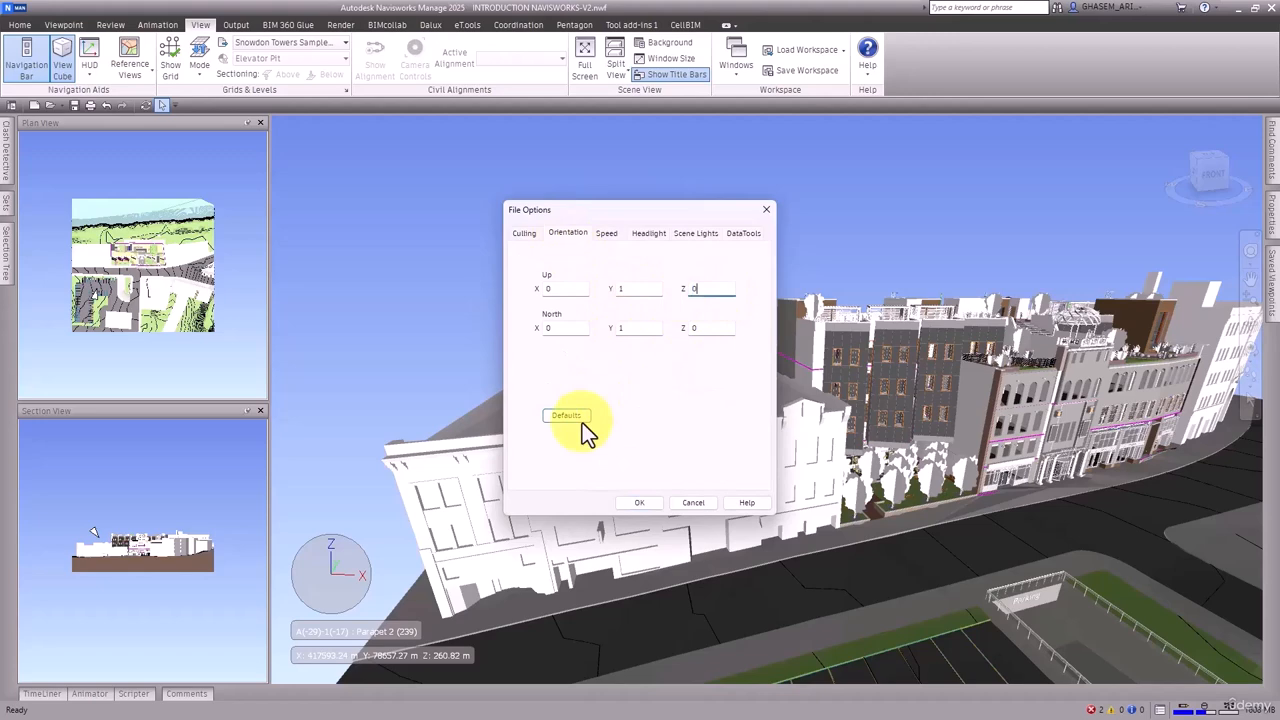
pyautogui.click(620, 503)
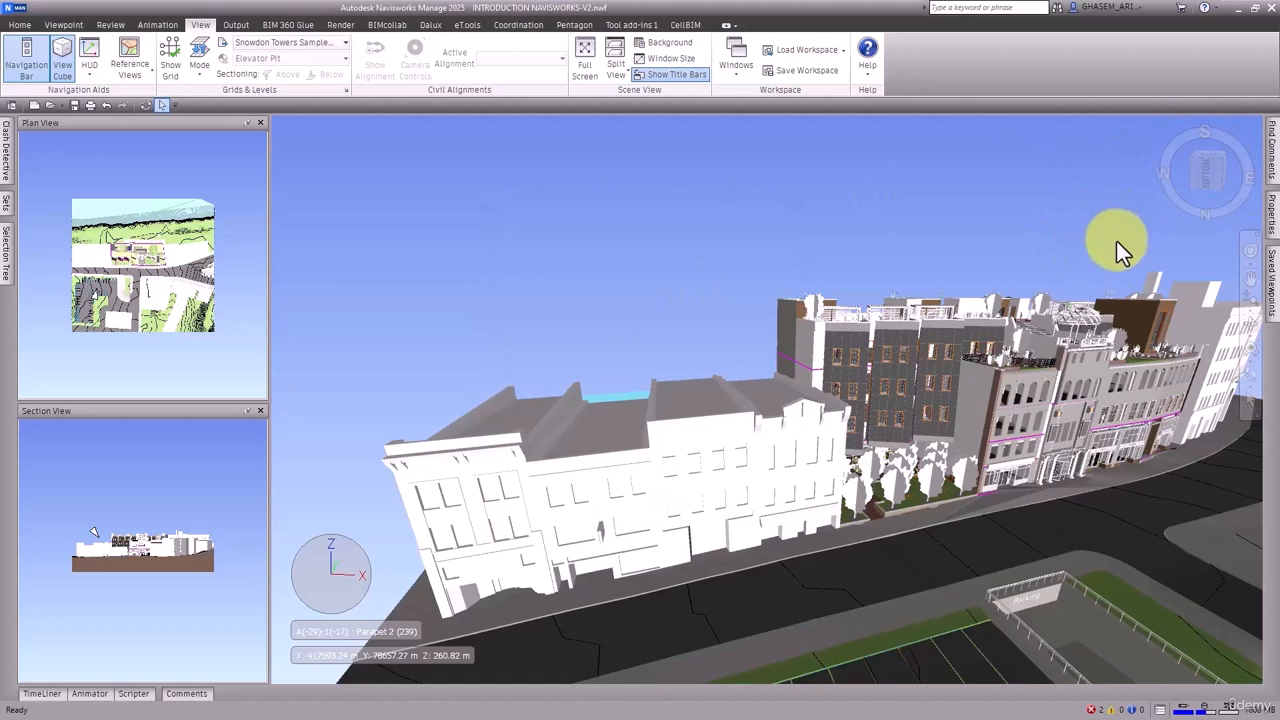
pyautogui.keyDown('shift'); pyautogui.moveTo(1116, 240); pyautogui.dragTo(1152, 205, button='middle'); pyautogui.keyUp('shift')
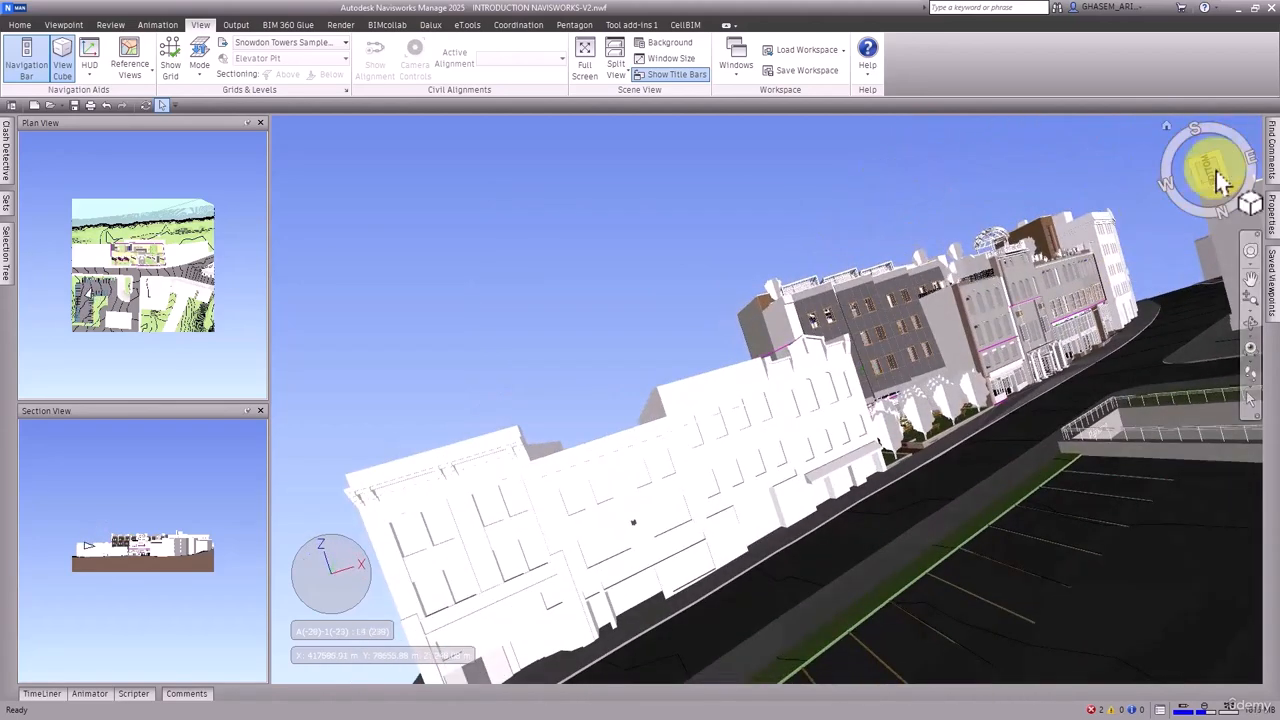
pyautogui.click(1167, 126)
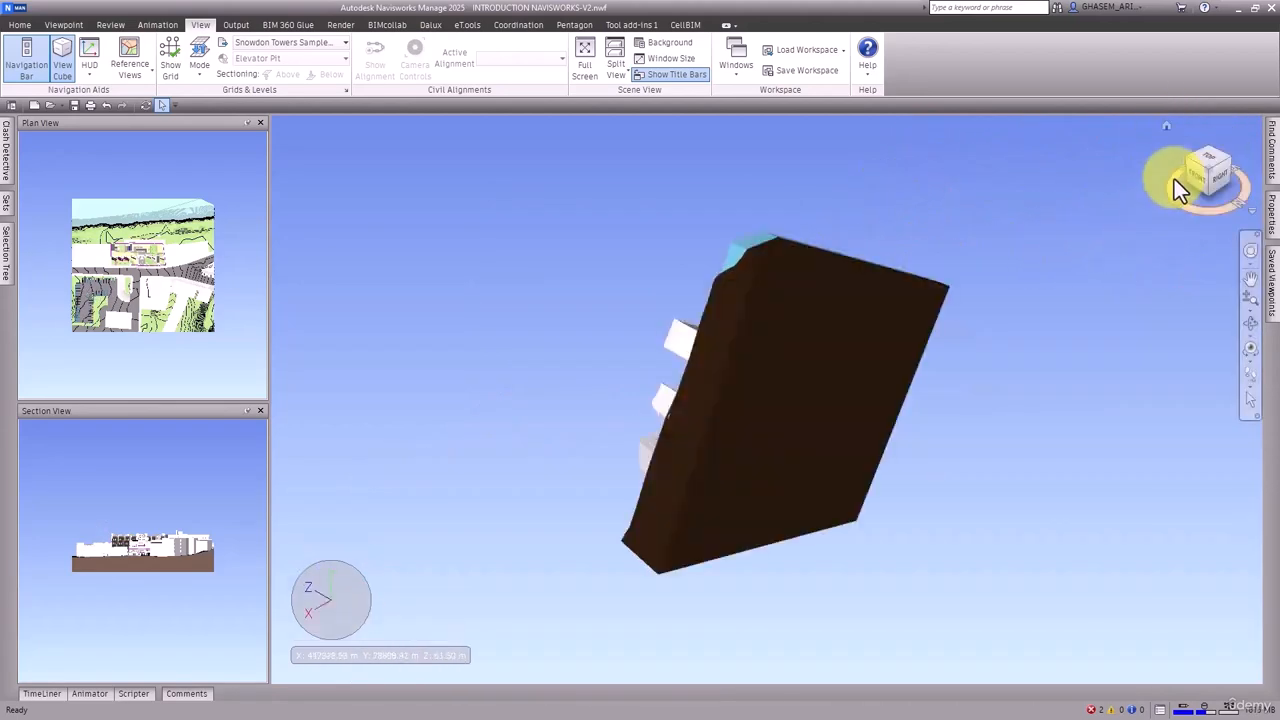
# Set the file orientation to Up Y 0, Z 1 and North Y 0, Z 0, and return to the home view
pyautogui.rightClick(927, 164)
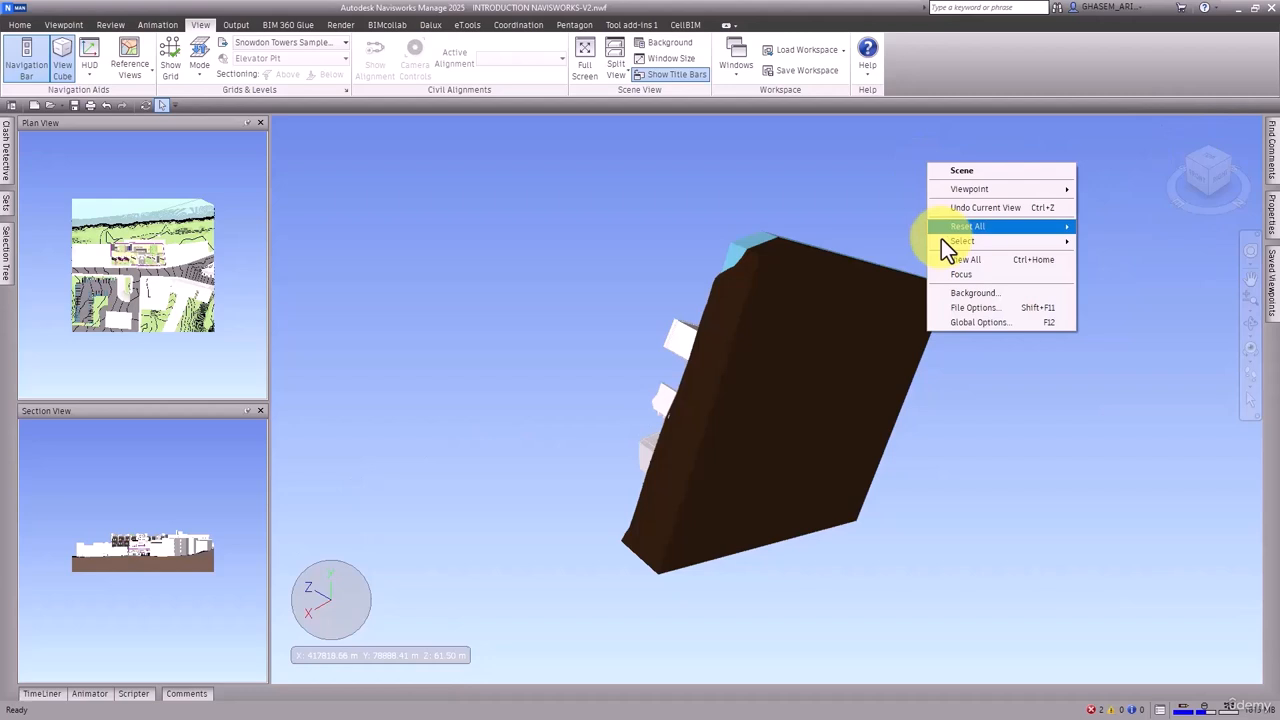
pyautogui.click(971, 308)
pyautogui.click(562, 236)
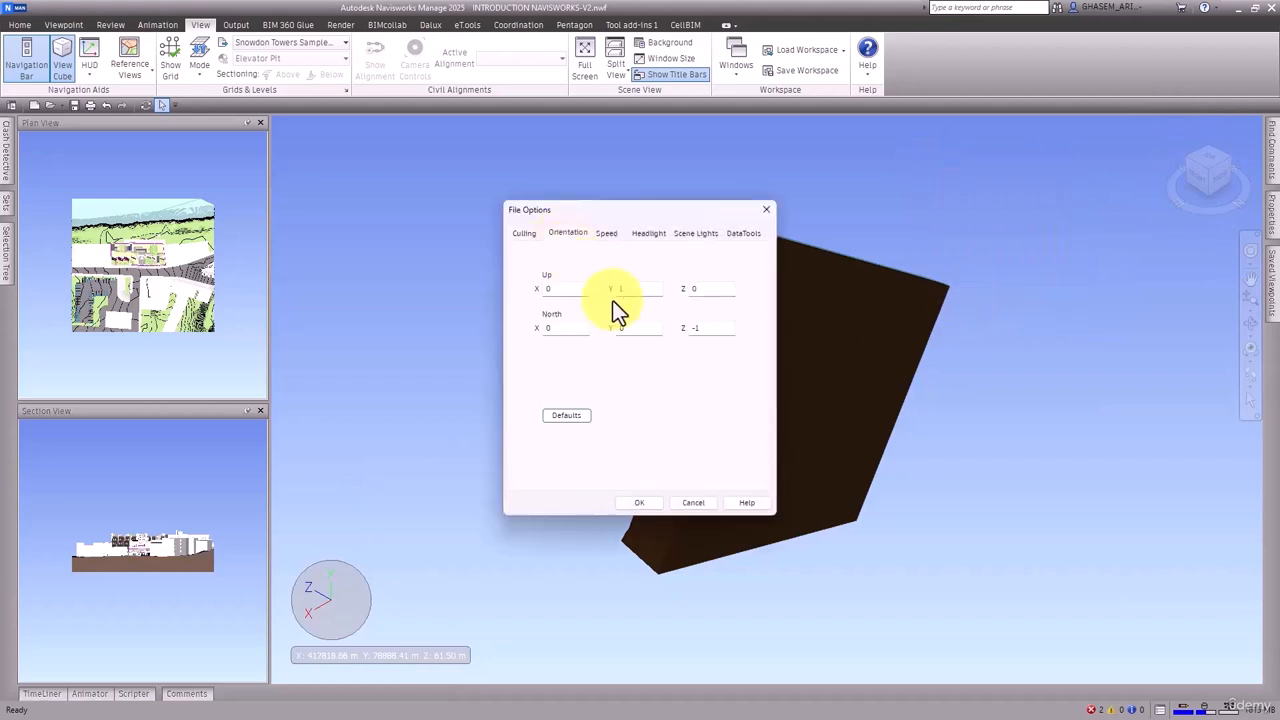
pyautogui.doubleClick(697, 328)
pyautogui.write('0')
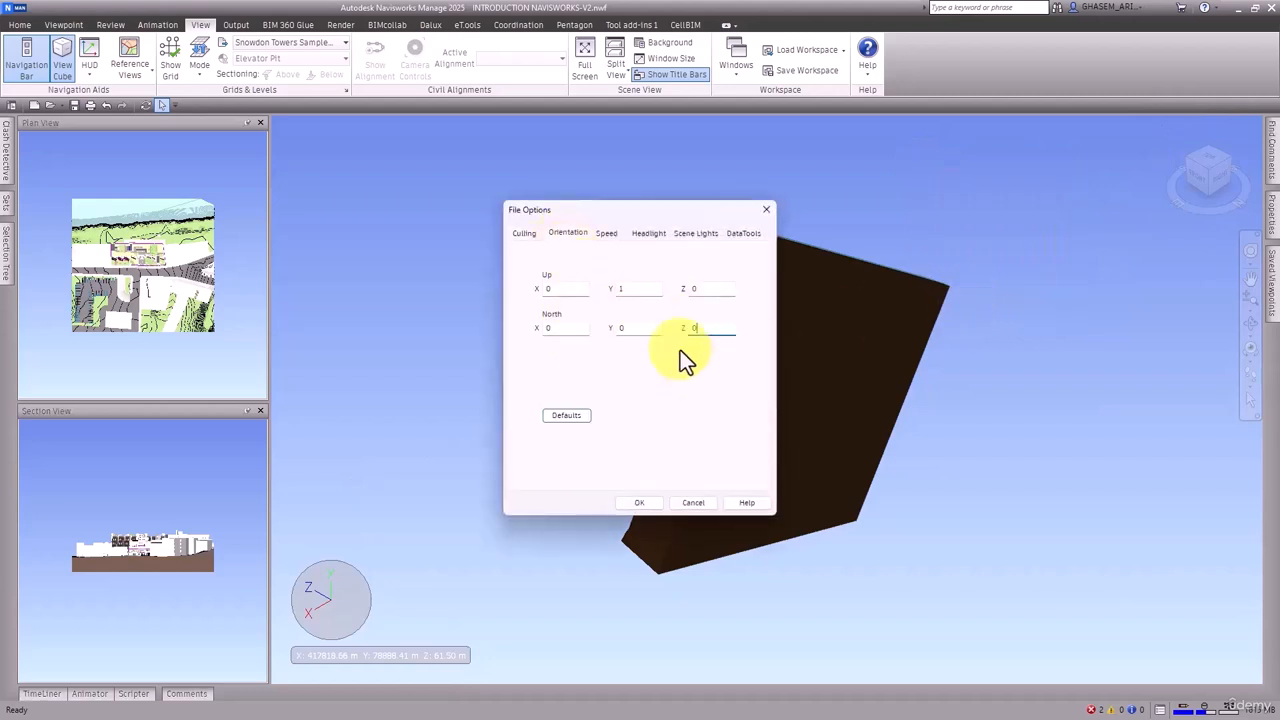
pyautogui.doubleClick(640, 289)
pyautogui.write('0')
pyautogui.doubleClick(710, 288)
pyautogui.write('1')
pyautogui.doubleClick(640, 328)
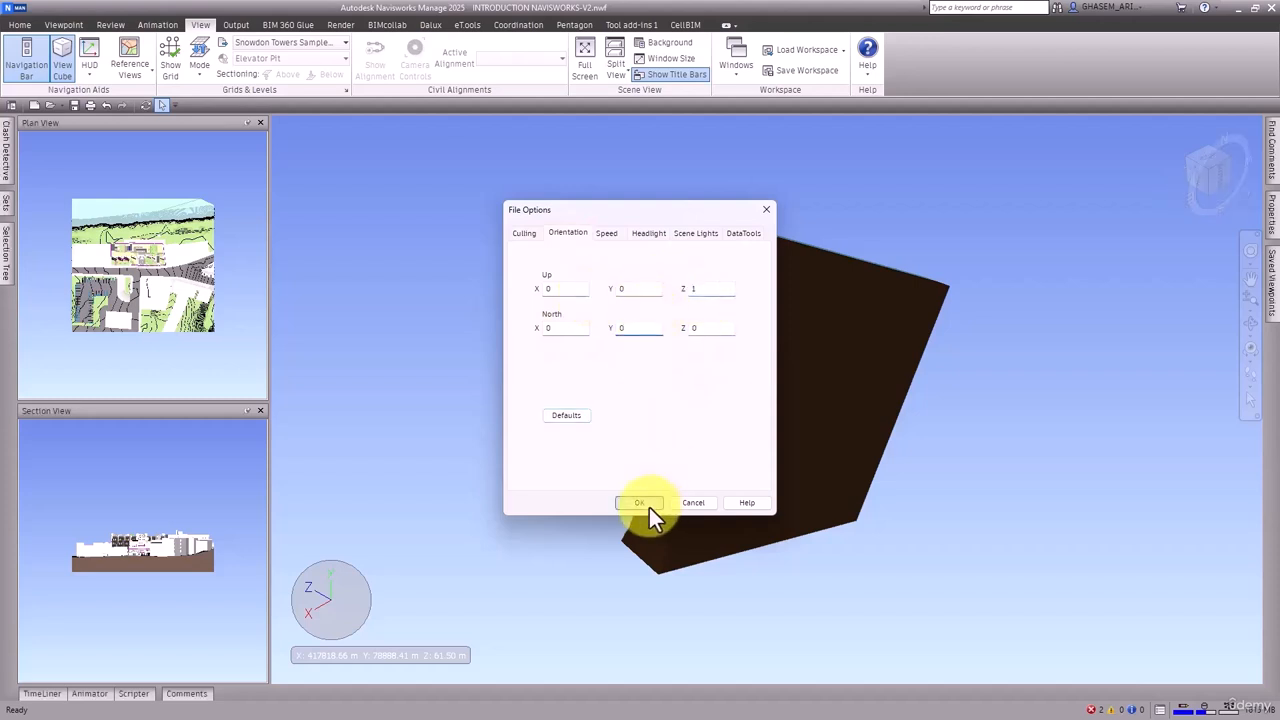
pyautogui.click(649, 503)
pyautogui.click(1176, 146)
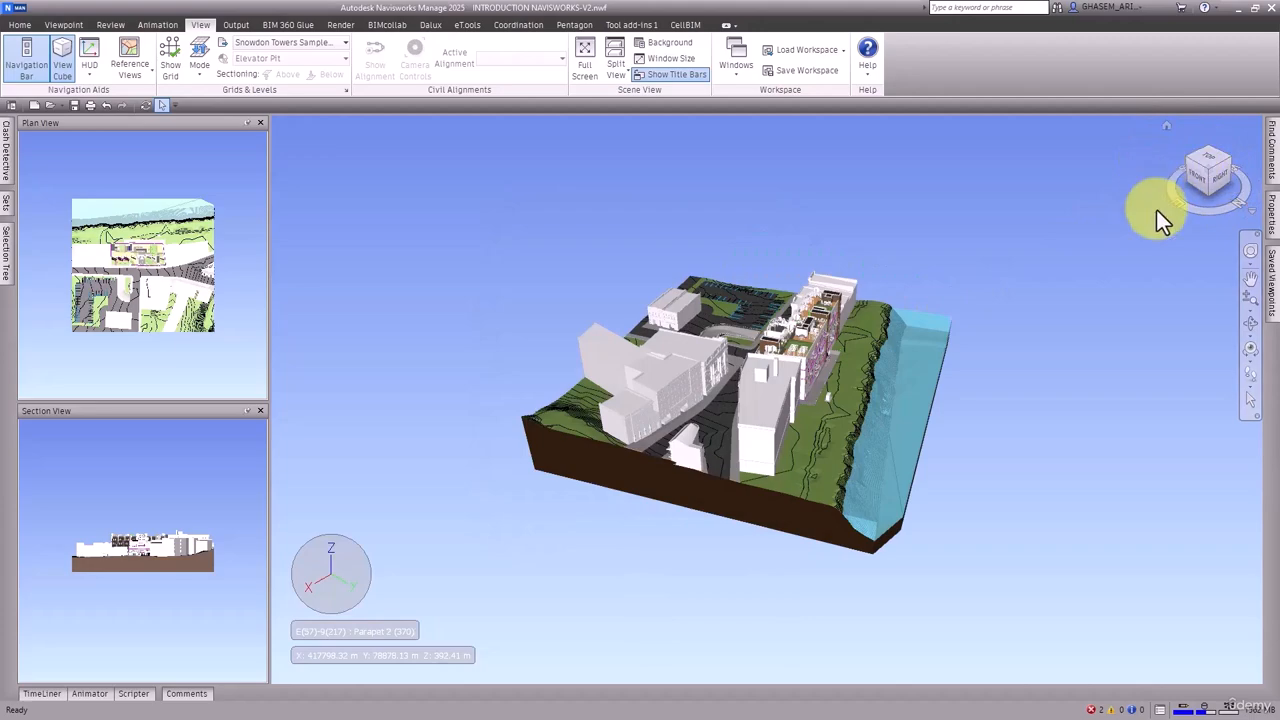
# Examine the whole site model from different sides by orbiting it, returning to the home view in between
pyautogui.keyDown('shift'); pyautogui.moveTo(1109, 309); pyautogui.dragTo(903, 286, button='middle'); pyautogui.keyUp('shift')
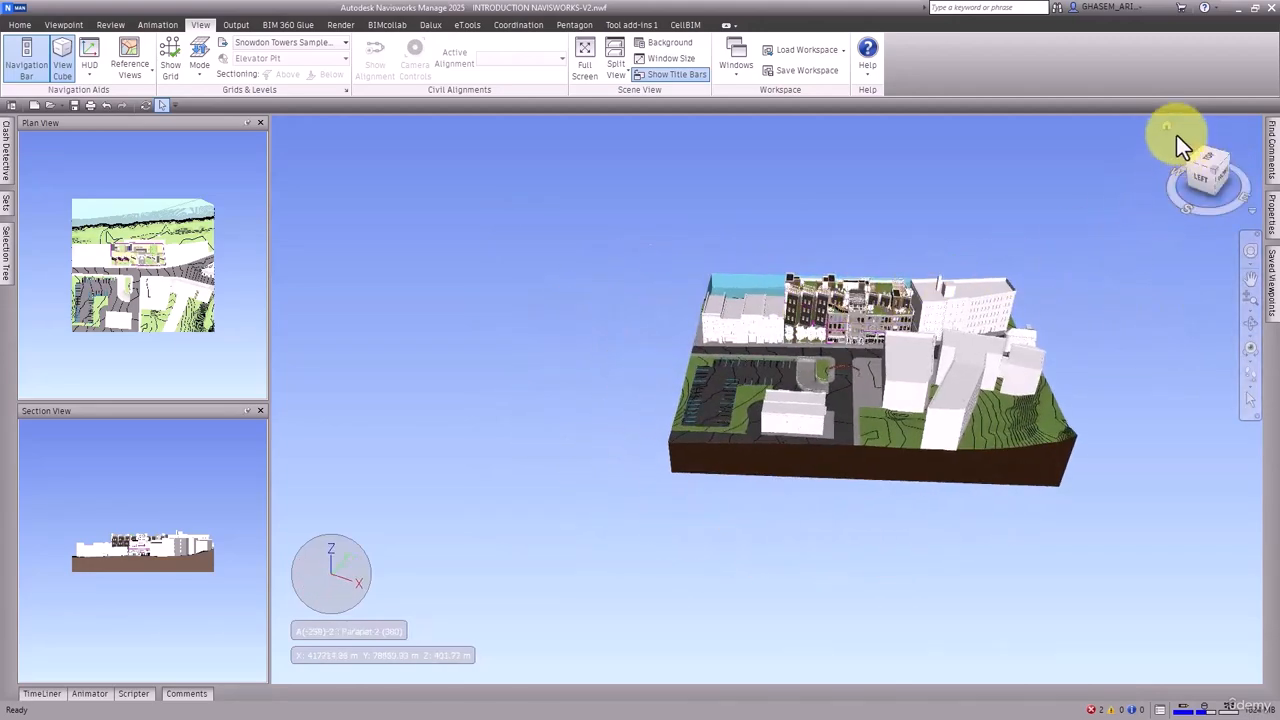
pyautogui.click(1165, 127)
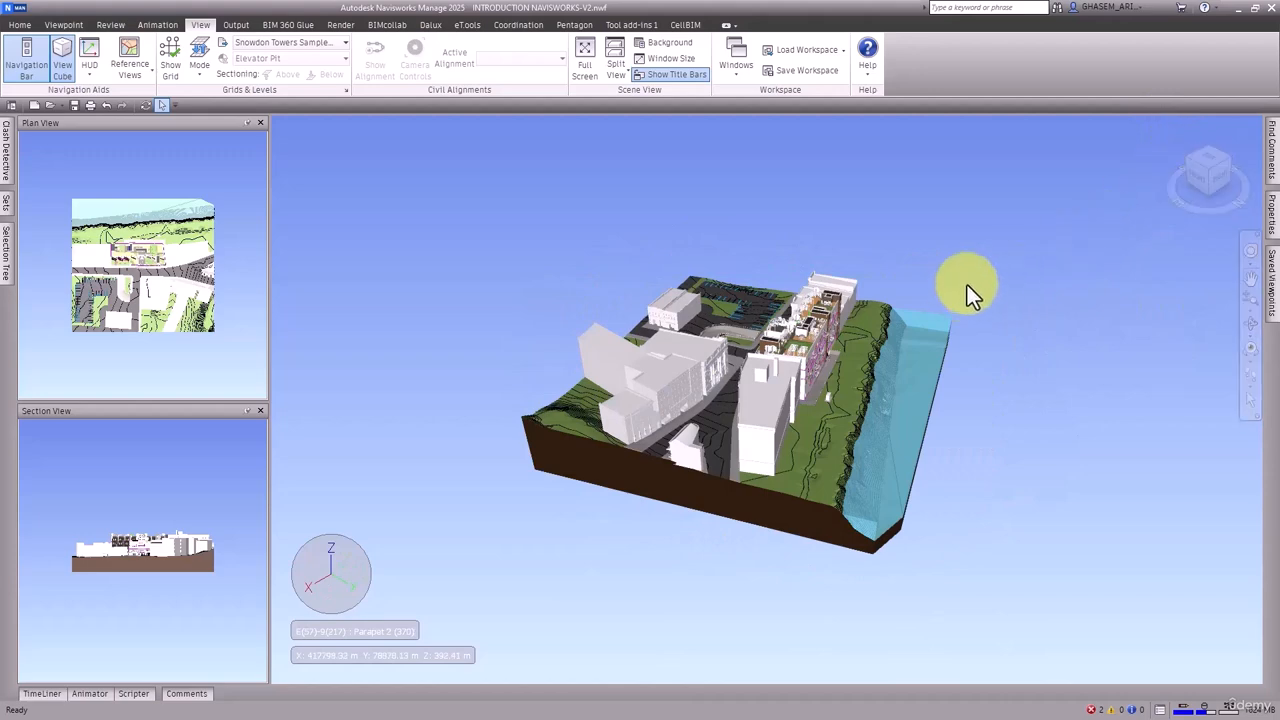
pyautogui.keyDown('shift'); pyautogui.moveTo(934, 234); pyautogui.dragTo(875, 257, button='middle'); pyautogui.keyUp('shift')
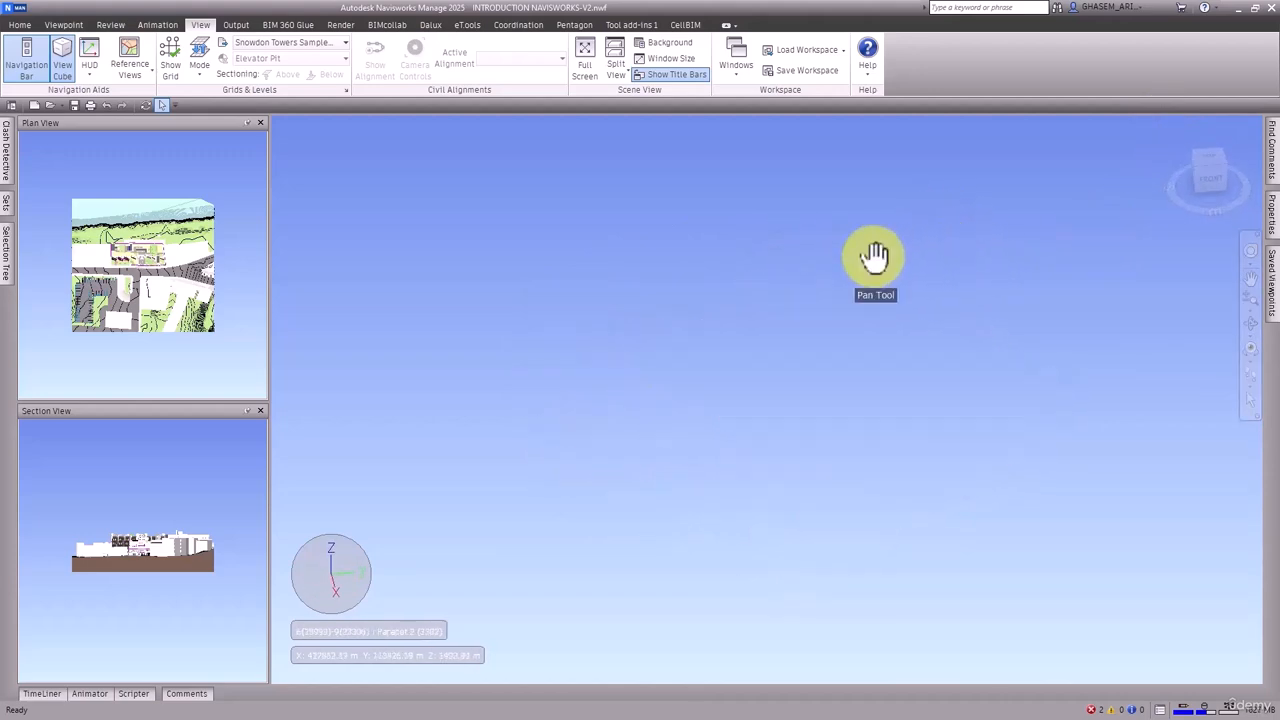
pyautogui.click(1168, 126)
pyautogui.keyDown('shift'); pyautogui.moveTo(951, 320); pyautogui.dragTo(860, 309, button='middle'); pyautogui.keyUp('shift')
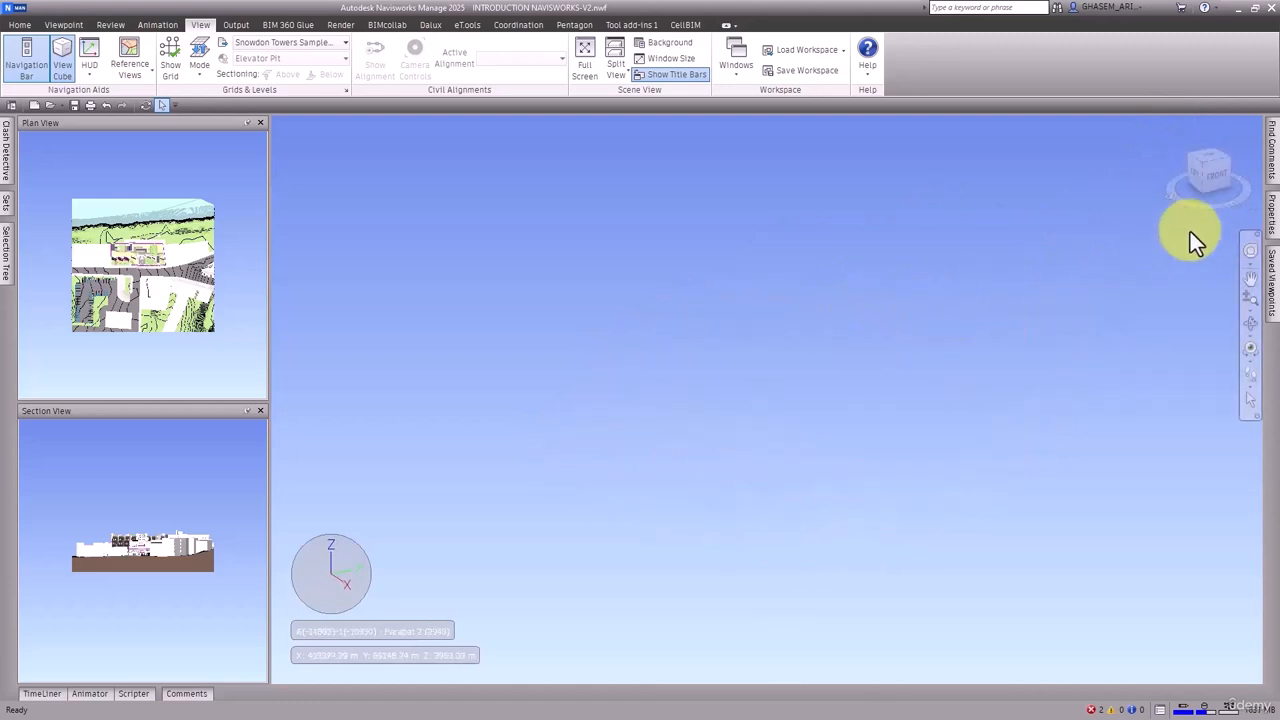
# Bring the whole site model back into view and review the Set Viewpoint Up directions offered for the scene
pyautogui.click(1206, 176)
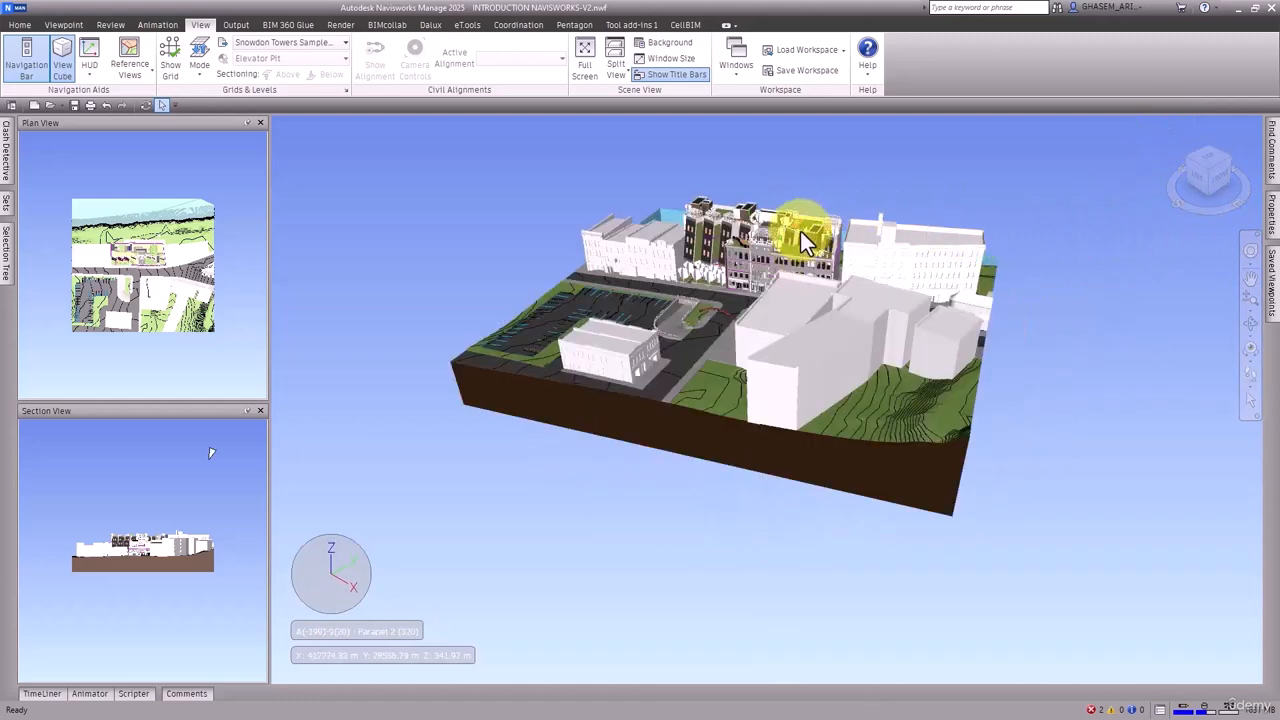
pyautogui.keyDown('shift'); pyautogui.moveTo(806, 229); pyautogui.dragTo(843, 337, button='middle'); pyautogui.keyUp('shift')
pyautogui.rightClick(748, 221)
pyautogui.rightClick(672, 175)
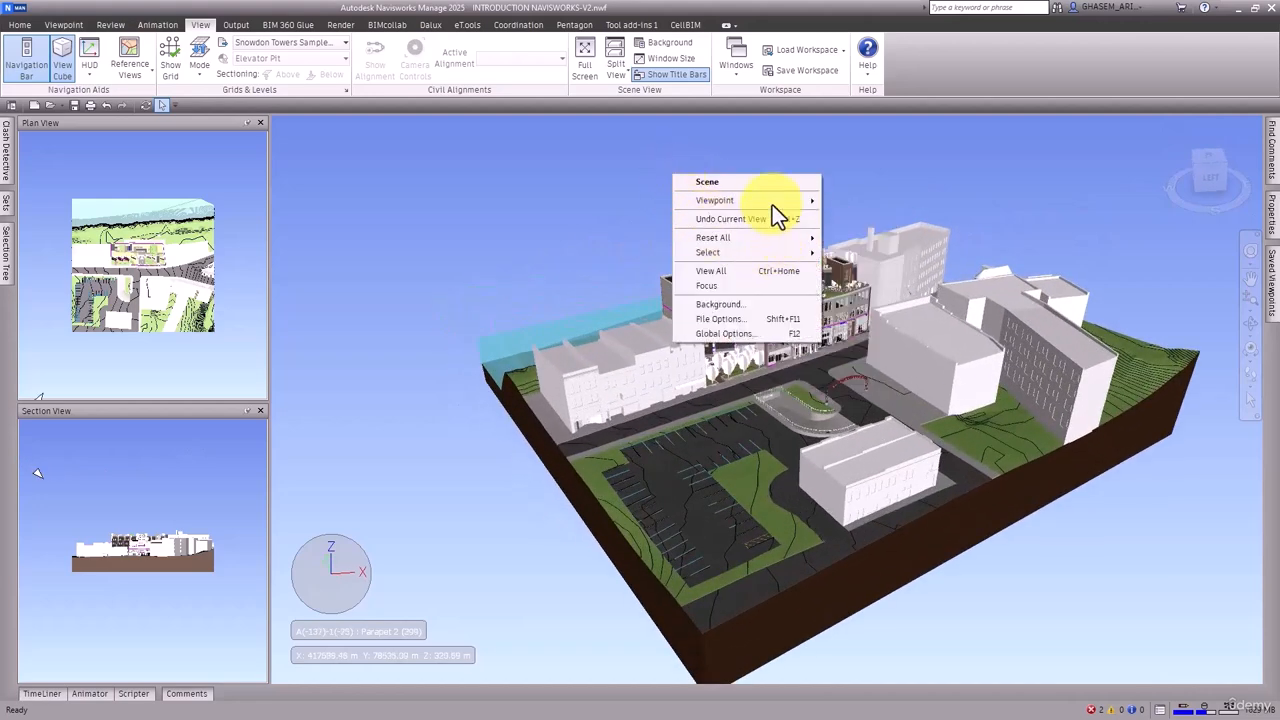
pyautogui.moveTo(772, 205)
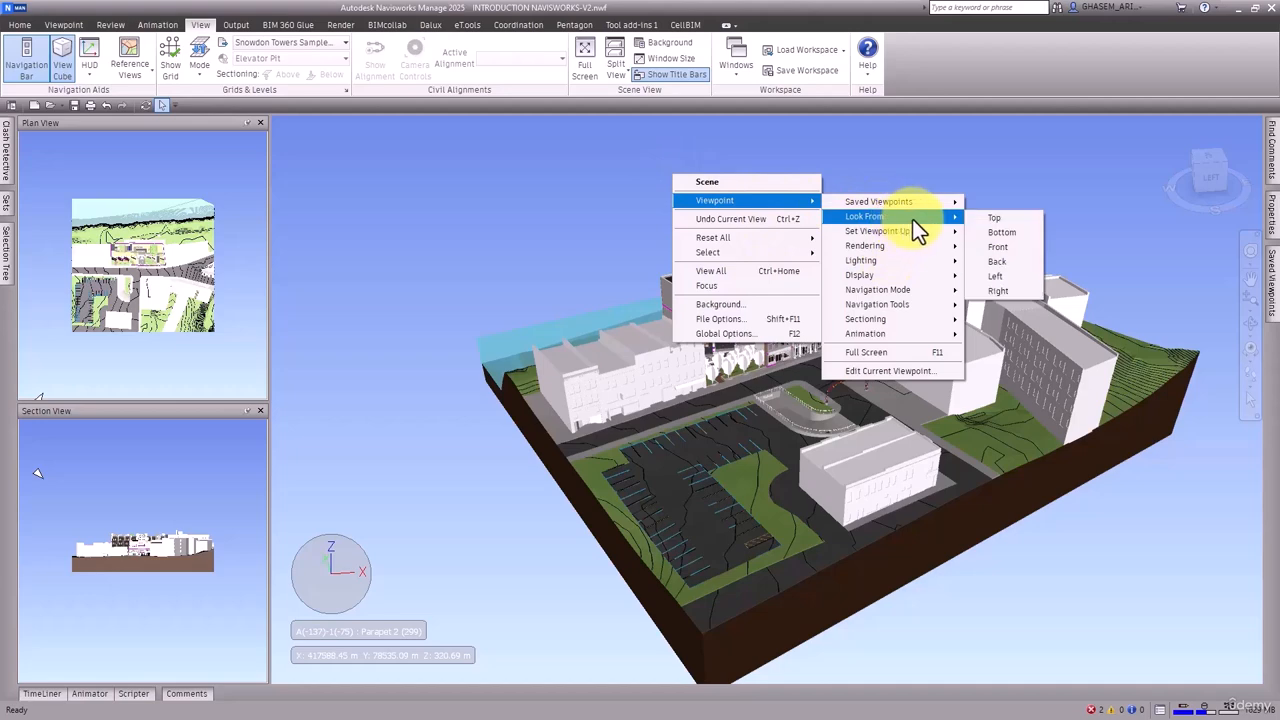
pyautogui.moveTo(922, 233)
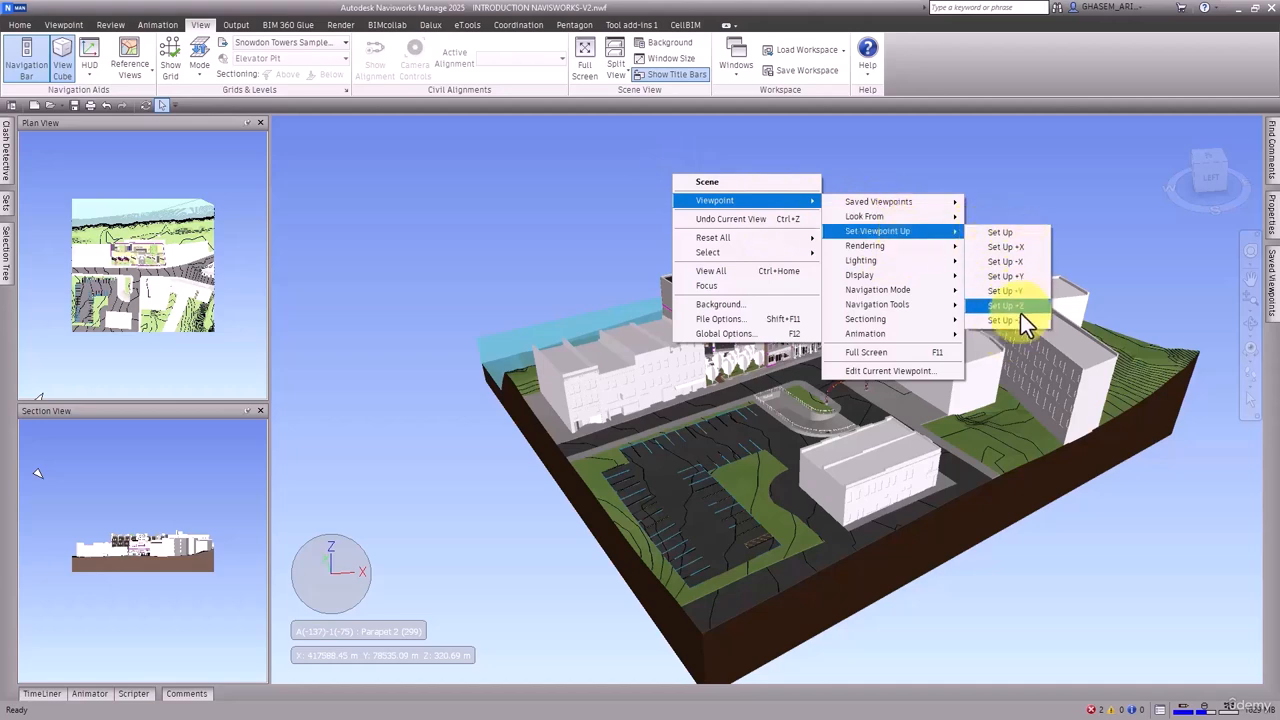
pyautogui.click(1064, 194)
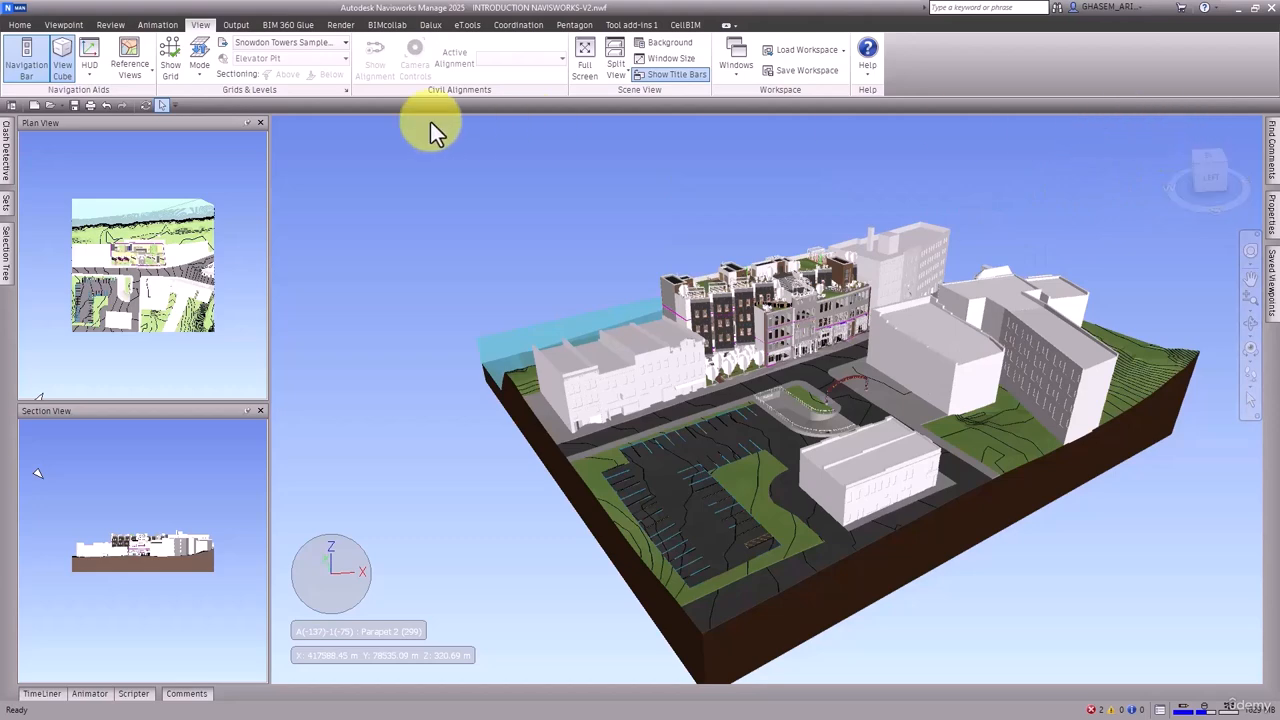
# Open the orientation settings in the File Options of the site model
pyautogui.rightClick(666, 173)
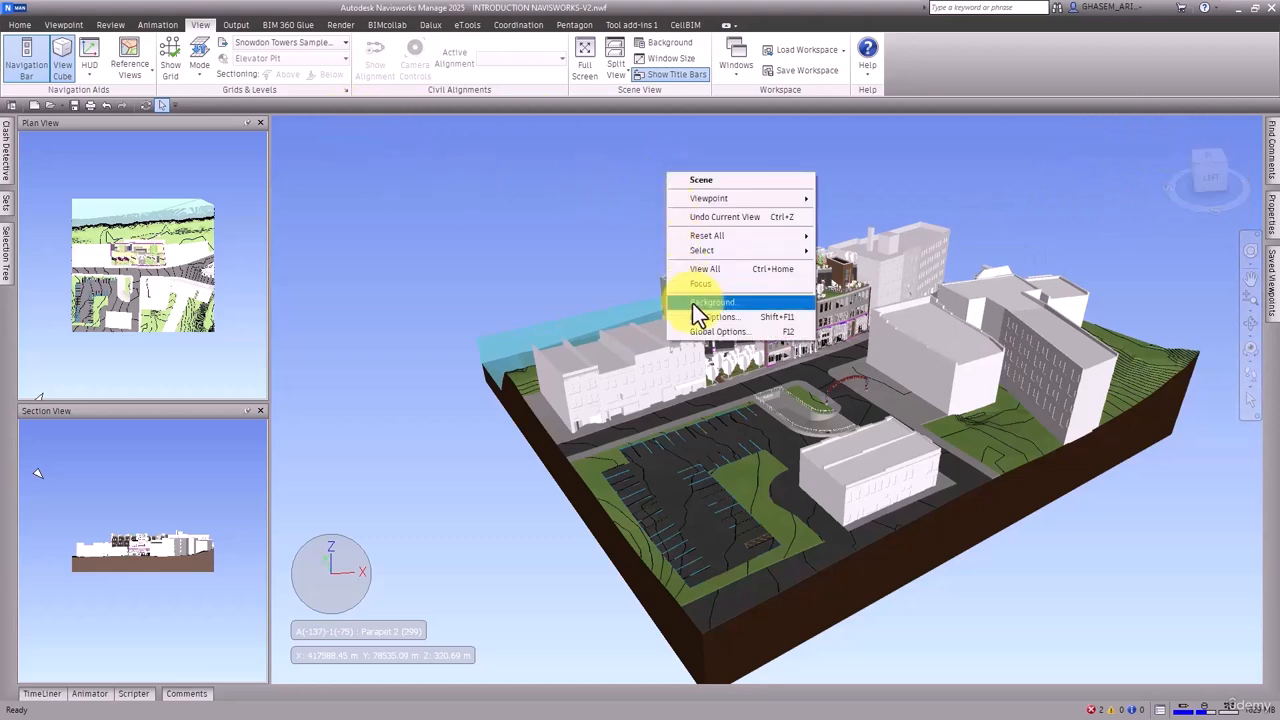
pyautogui.click(734, 317)
pyautogui.click(566, 233)
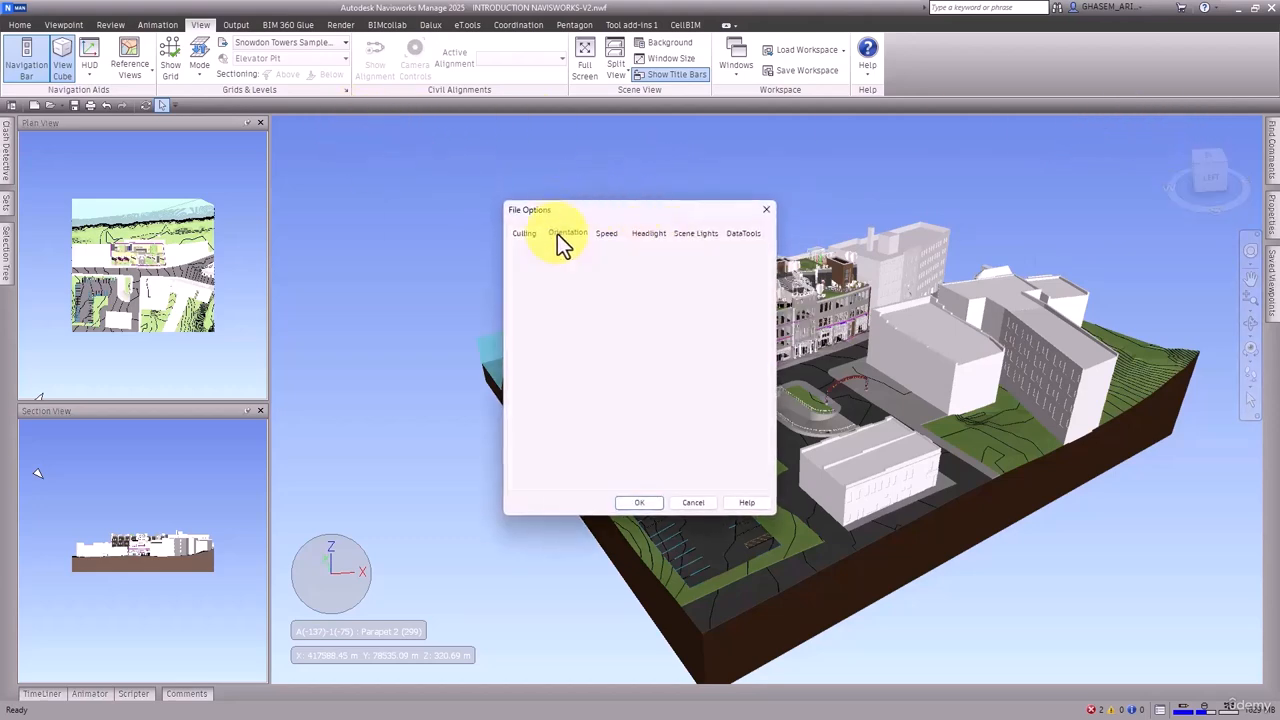